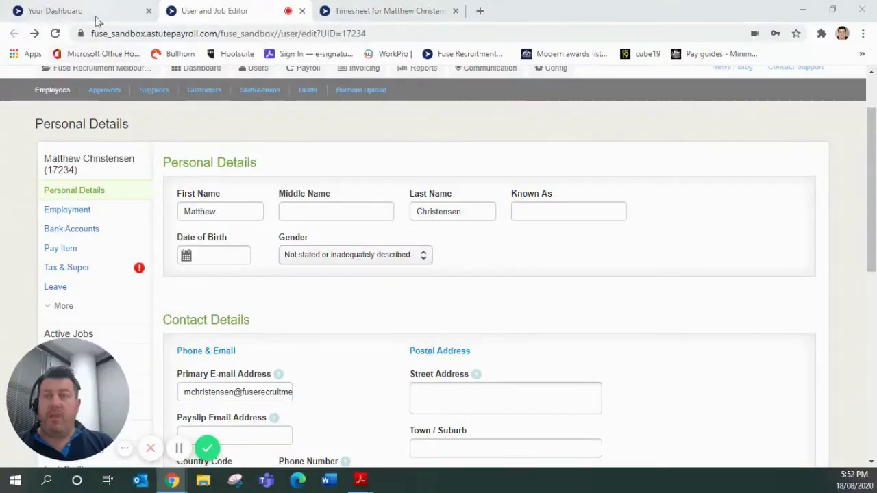
Switch to the dashboard and scroll through its timesheet summary, recent activity and news
left_click(96, 18)
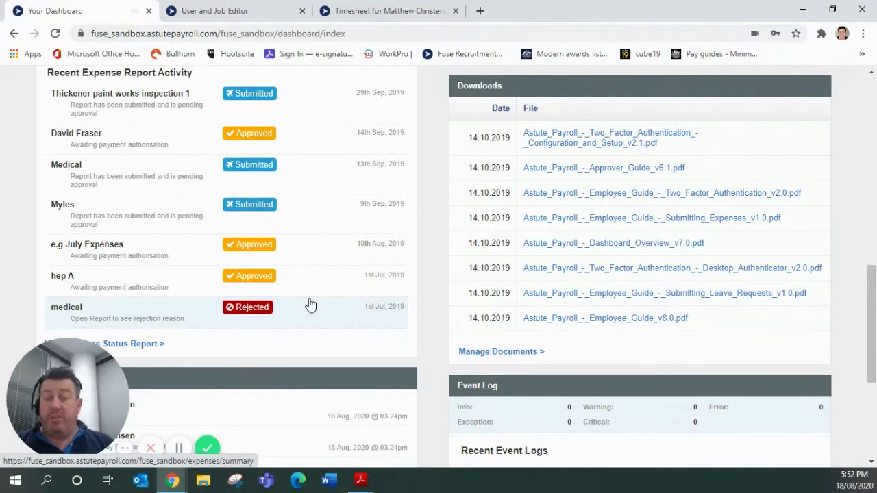
scroll(310, 305, "down", 2)
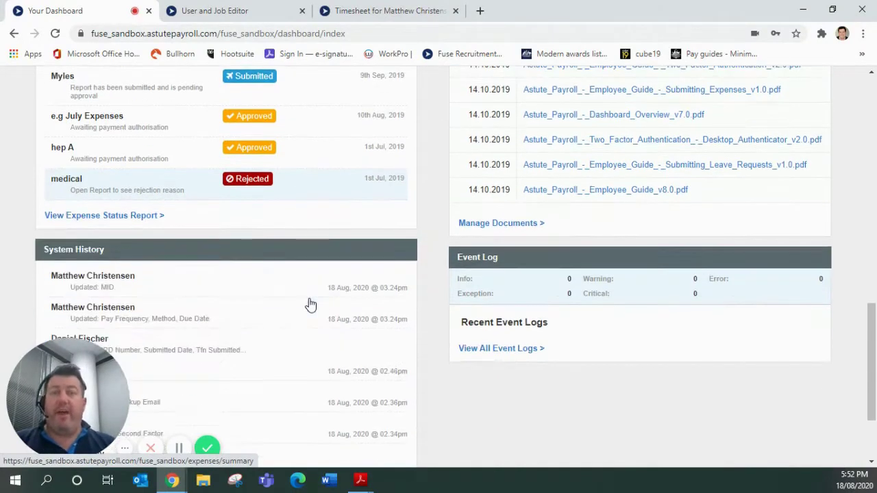
scroll(310, 305, "up", 10)
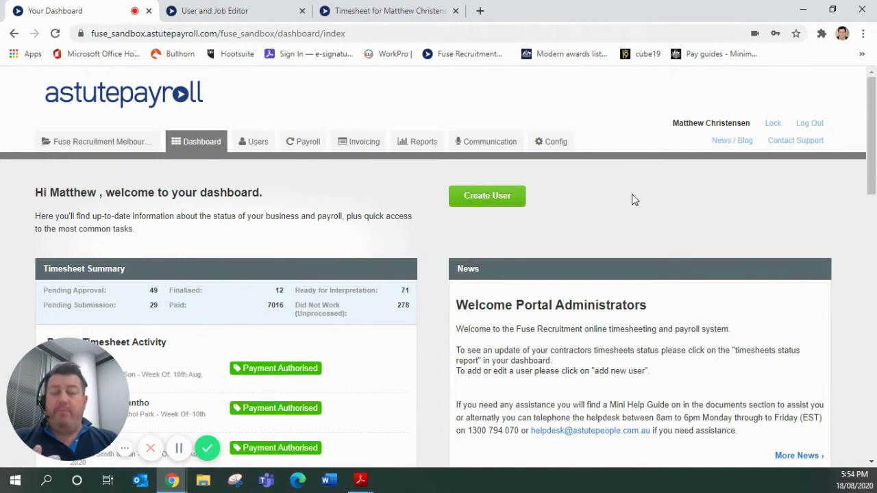
scroll(632, 194, "down", 10)
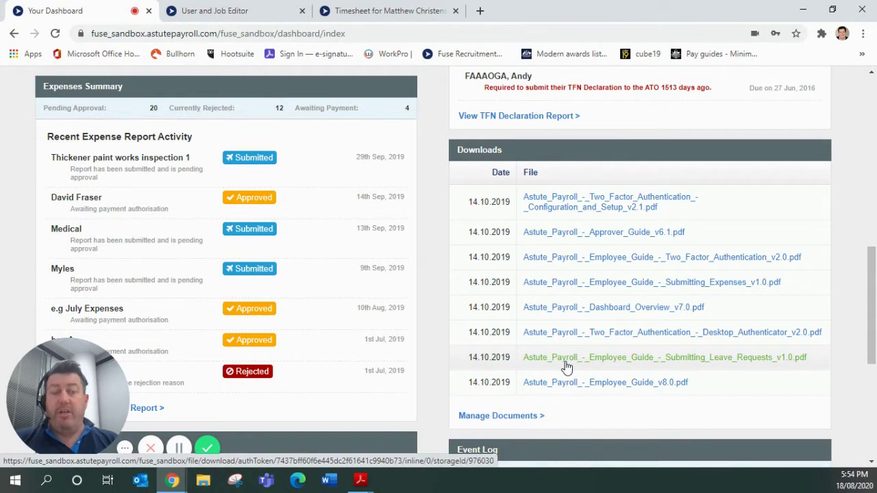
Return to the employee editor and review the personal, contact and emergency contact sections
left_click(207, 12)
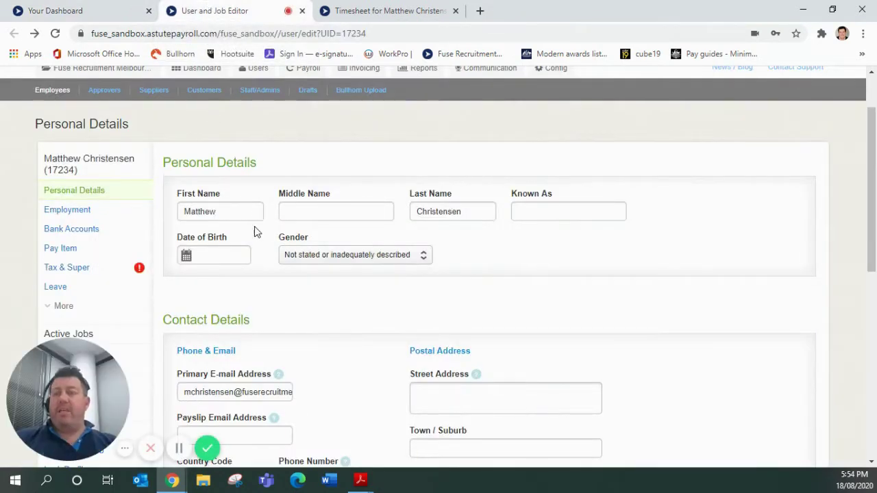
scroll(372, 199, "down", 1)
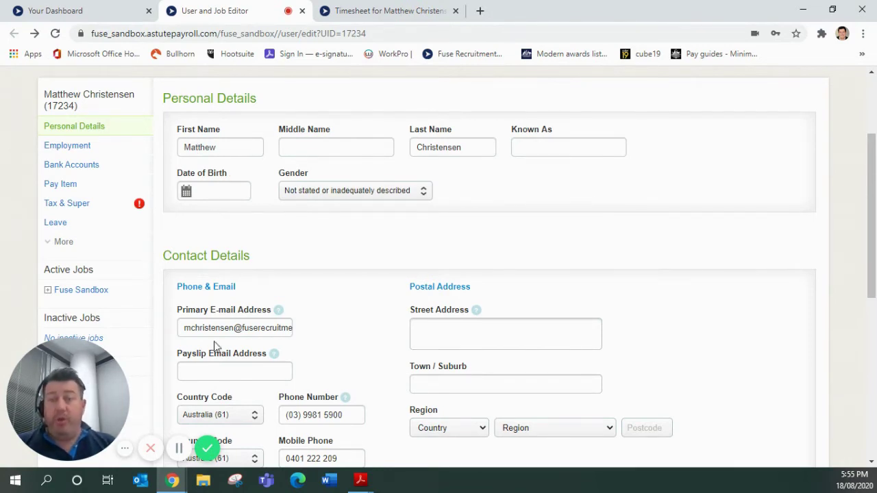
scroll(221, 368, "down", 1)
scroll(233, 367, "down", 3)
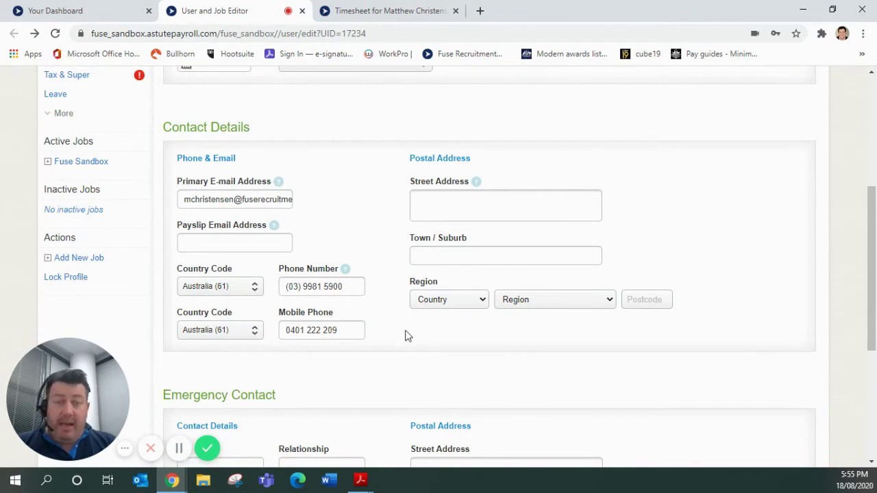
scroll(358, 336, "down", 5)
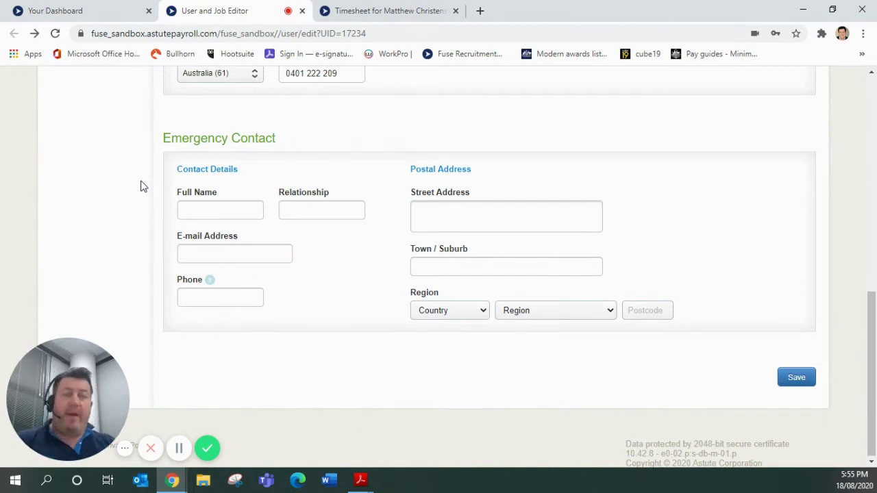
scroll(368, 327, "up", 10)
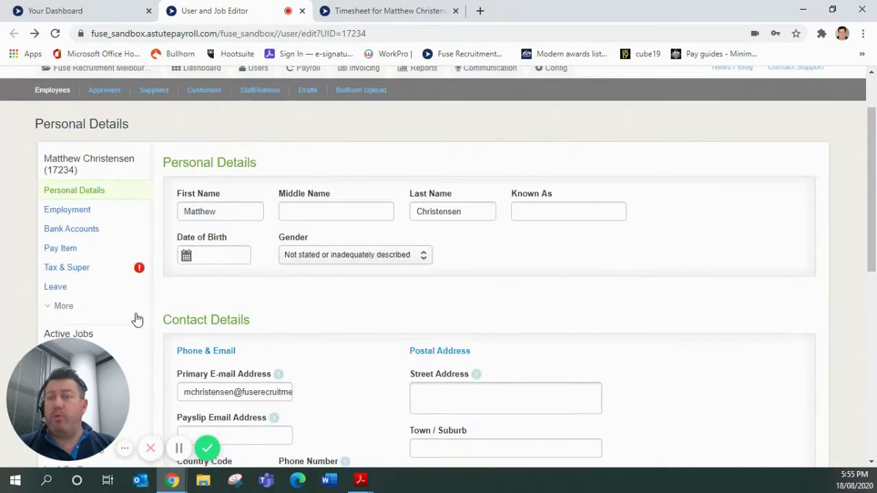
scroll(137, 319, "up", 1)
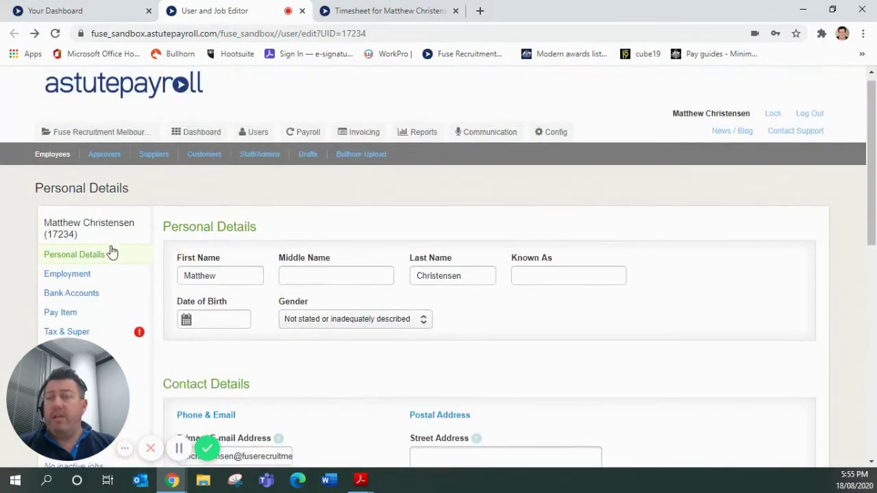
Open Bank Accounts and review the empty primary and secondary account fields
left_click(61, 295)
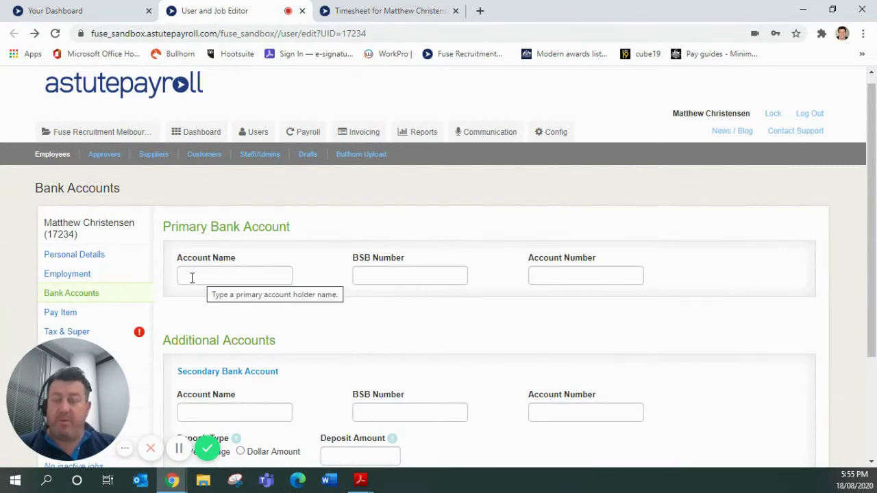
left_click_drag(169, 276, 622, 276)
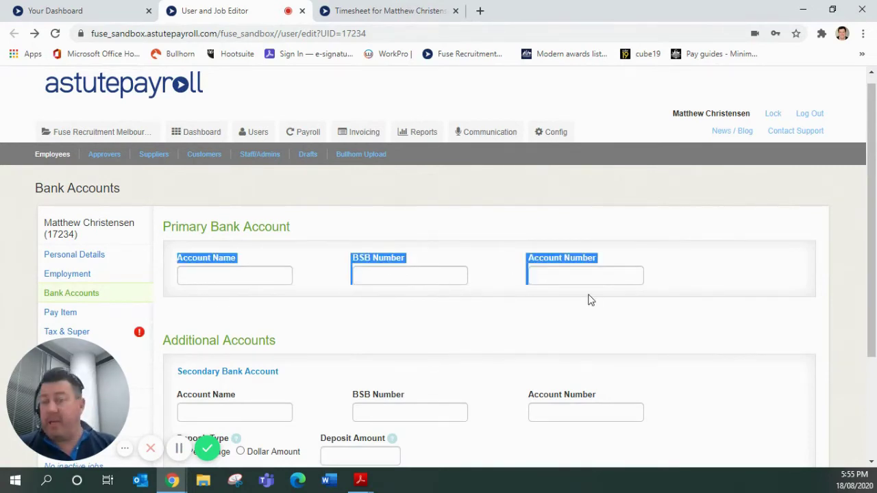
left_click(545, 310)
scroll(366, 333, "down", 2)
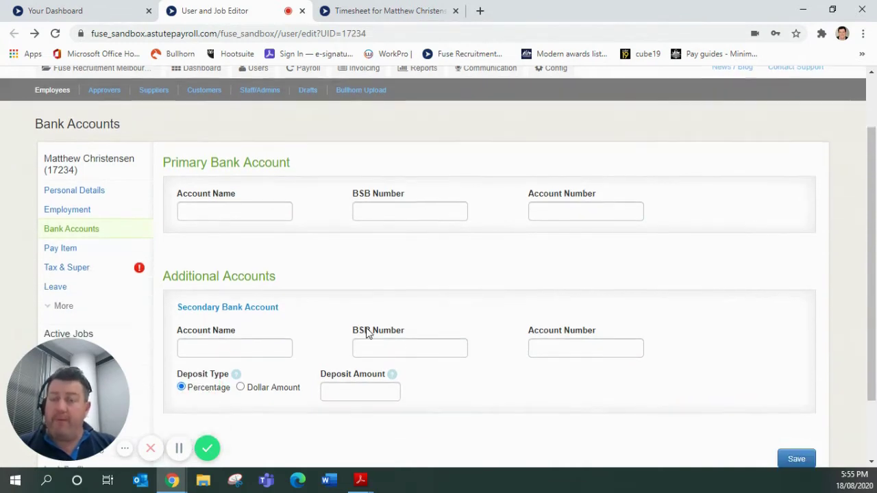
scroll(366, 333, "down", 2)
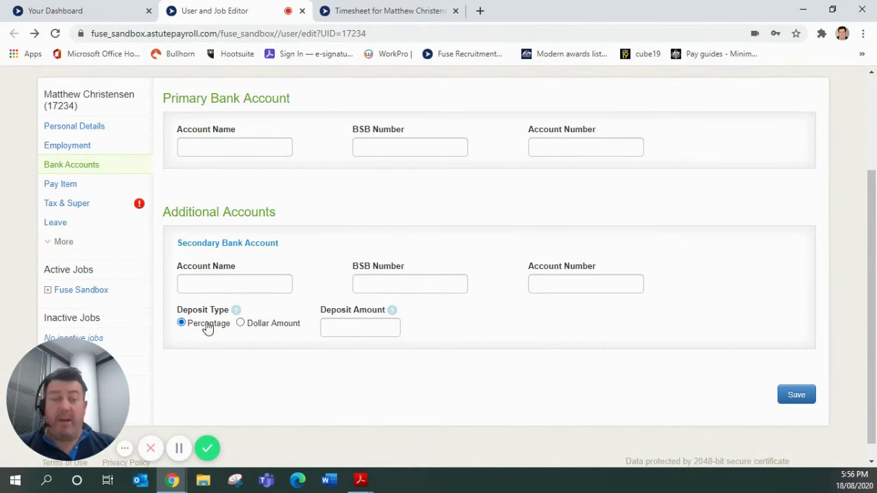
Open Tax & Super and look over Step 1 and Step 2
left_click(68, 209)
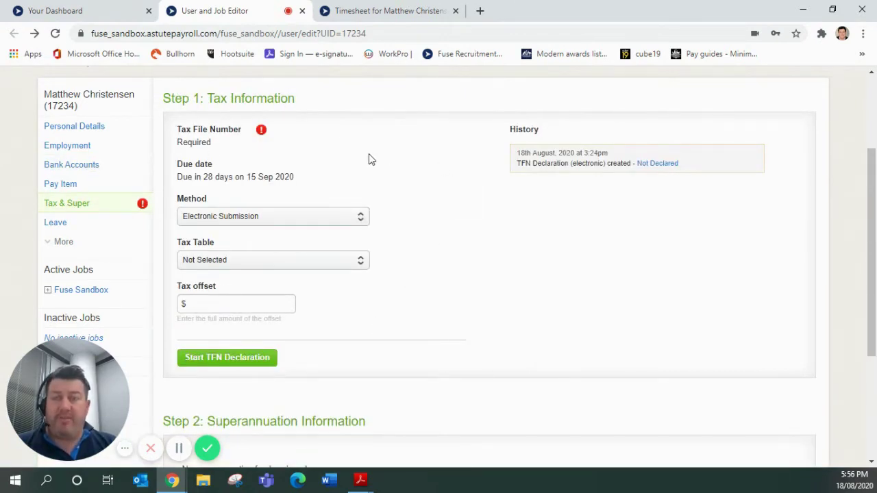
scroll(324, 418, "down", 1)
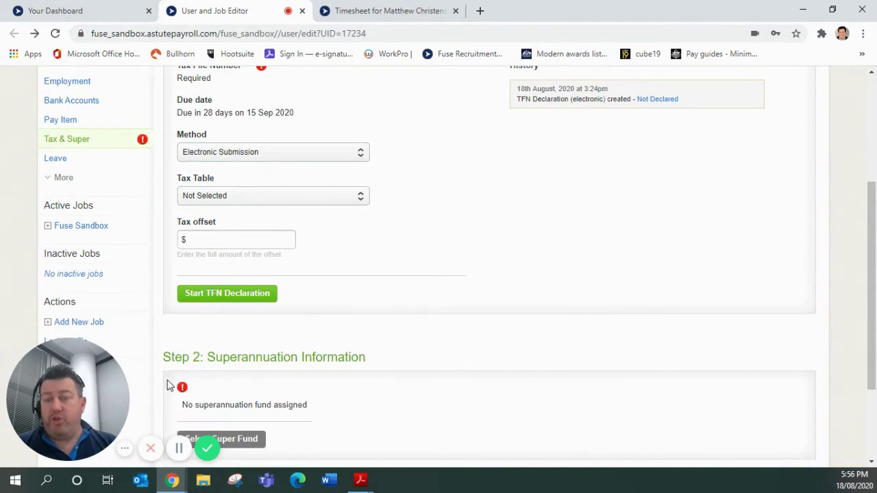
scroll(438, 366, "up", 4)
scroll(335, 329, "down", 2)
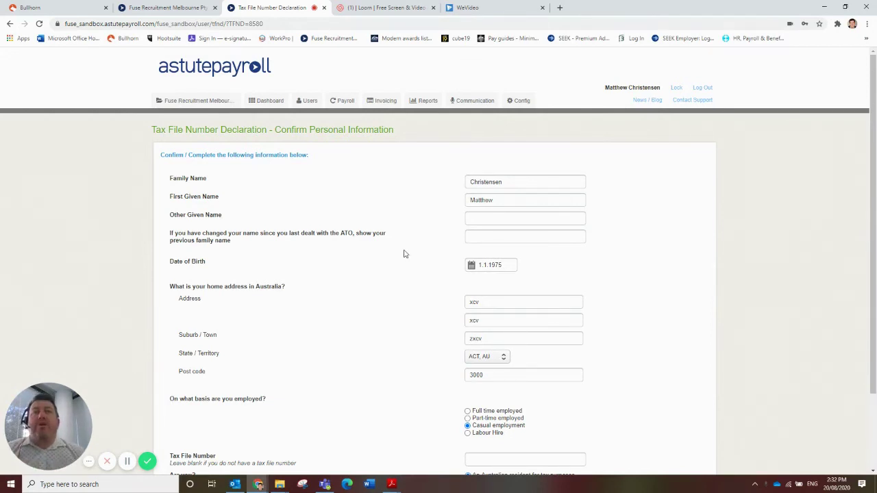
scroll(405, 255, "down", 2)
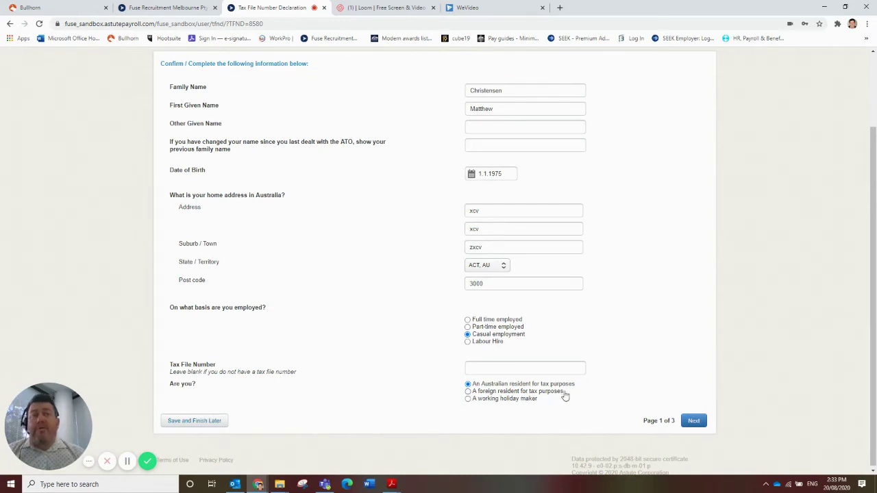
left_click_drag(566, 392, 470, 394)
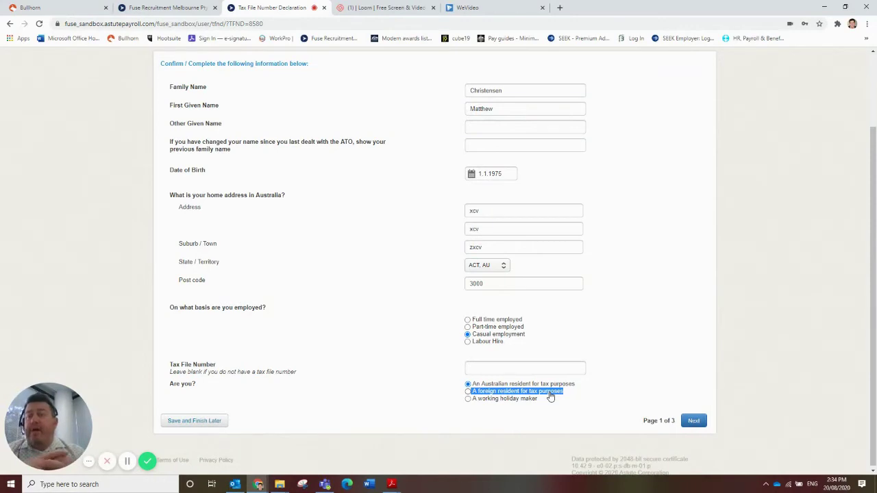
mouse_move(586, 388)
left_mouse_down()
mouse_move(477, 396)
mouse_move(530, 405)
mouse_move(477, 401)
mouse_move(574, 392)
left_mouse_up()
left_click(625, 387)
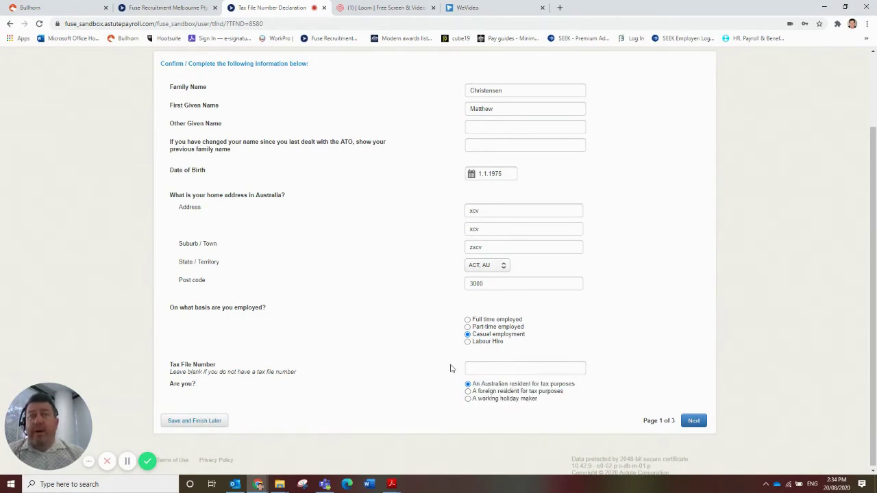
Continue to page 2 of the TFN declaration and claim the tax-free threshold
left_click(702, 426)
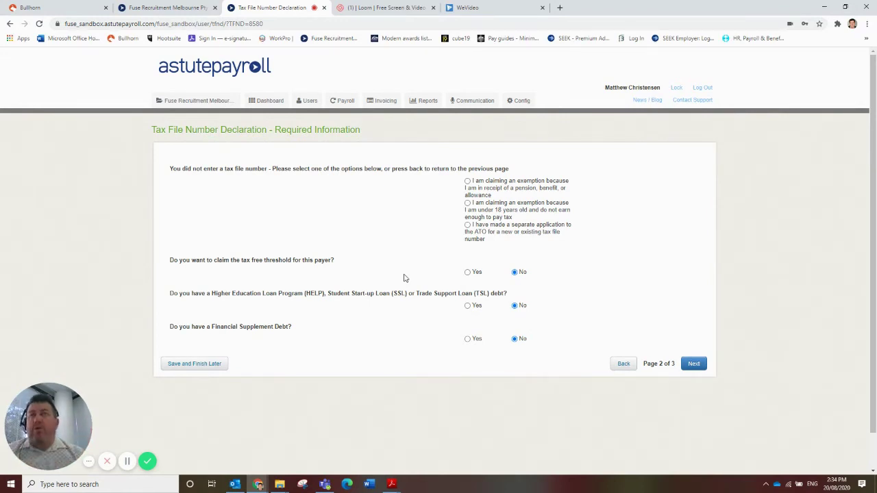
left_click(468, 273)
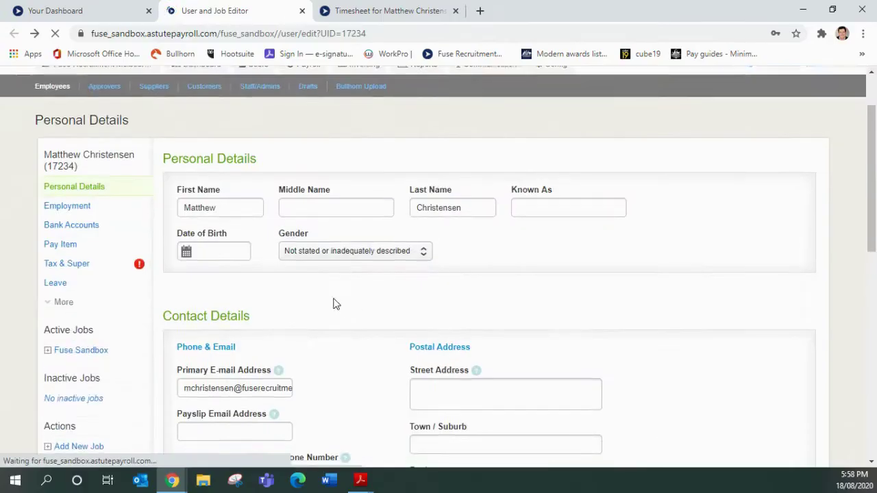
Open Tax & Super and browse the super fund choices, closing the wizard without choosing one
left_click(61, 209)
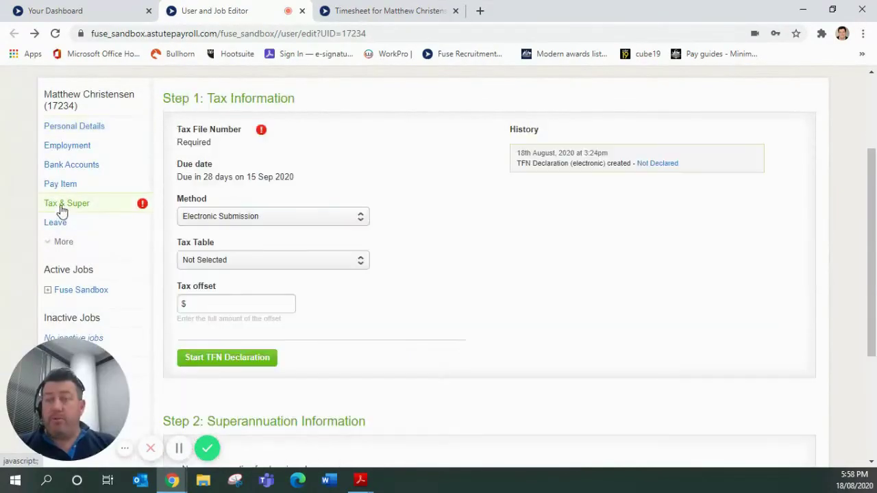
scroll(507, 323, "down", 3)
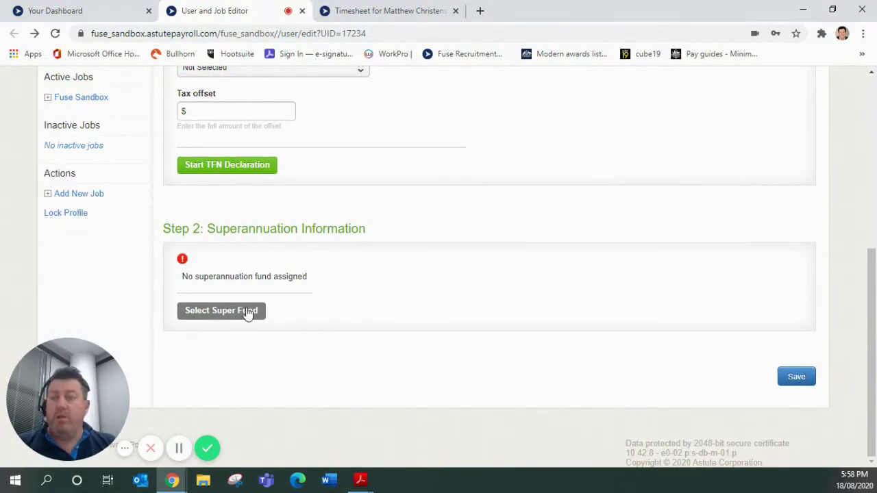
left_click(216, 312)
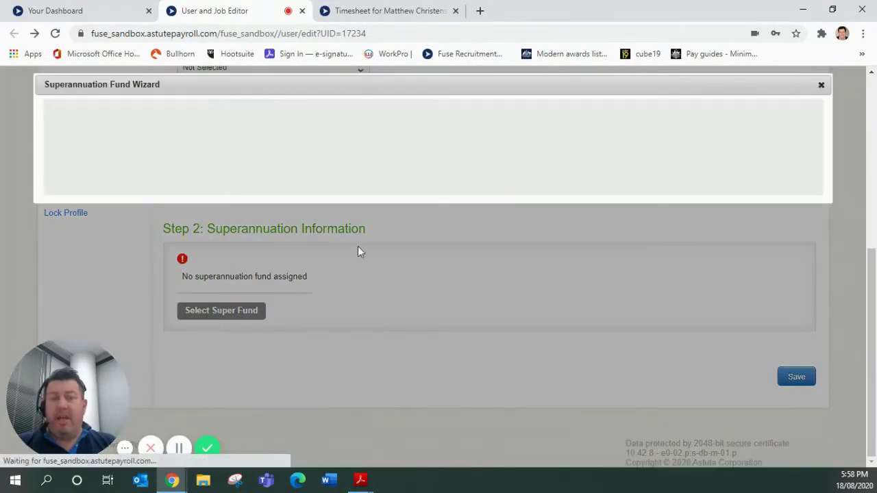
left_click(429, 169)
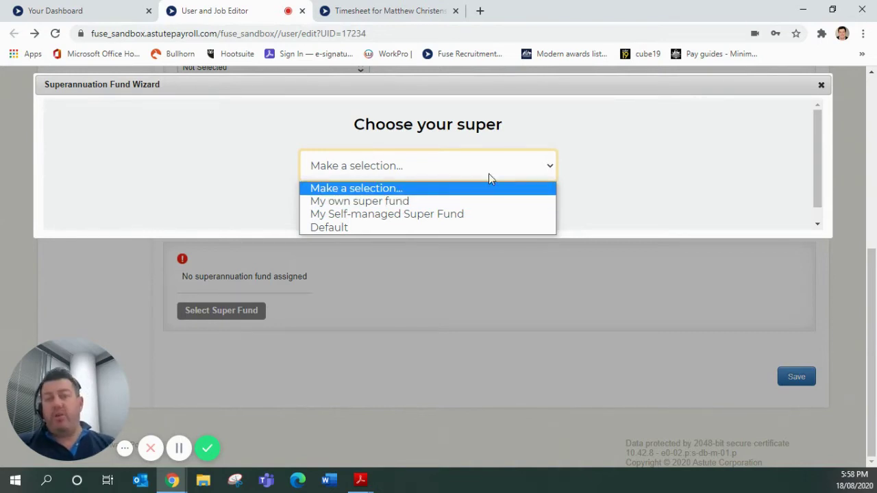
left_click(821, 85)
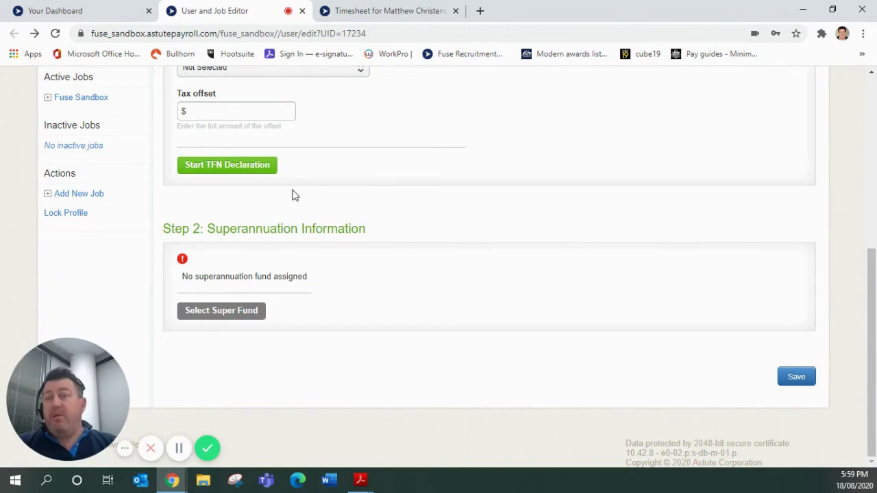
scroll(292, 236, "up", 3)
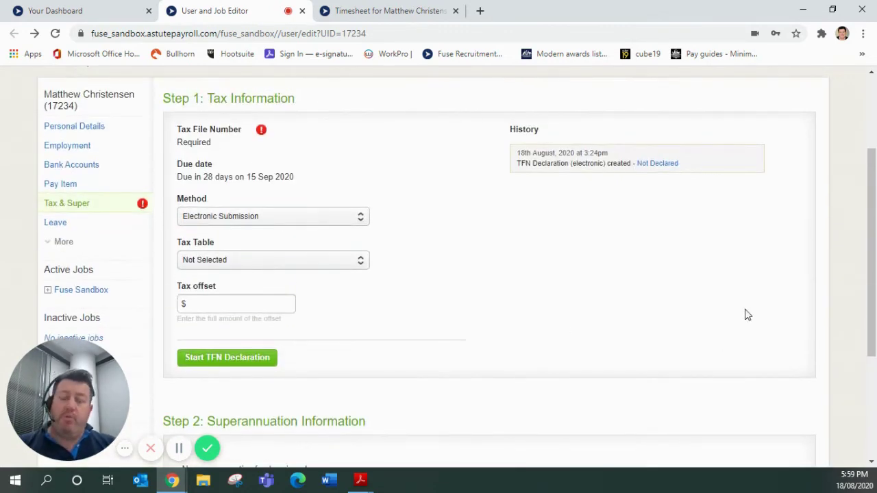
scroll(822, 425, "down", 3)
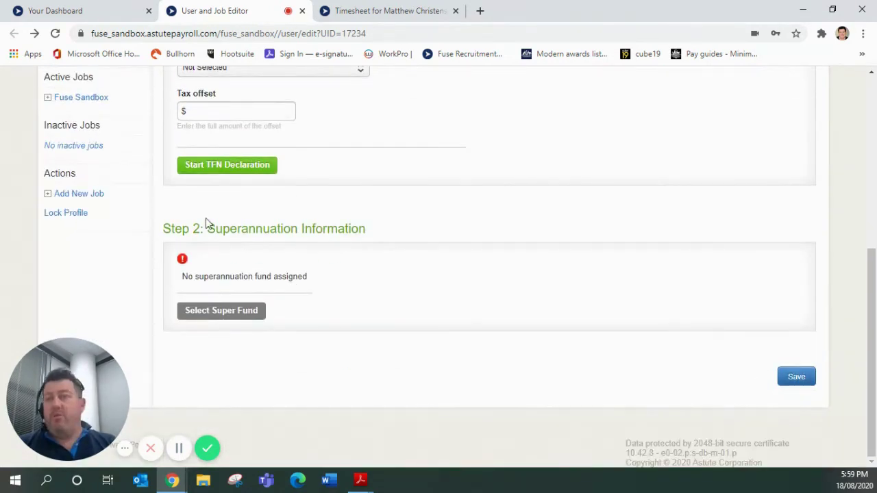
scroll(206, 223, "up", 3)
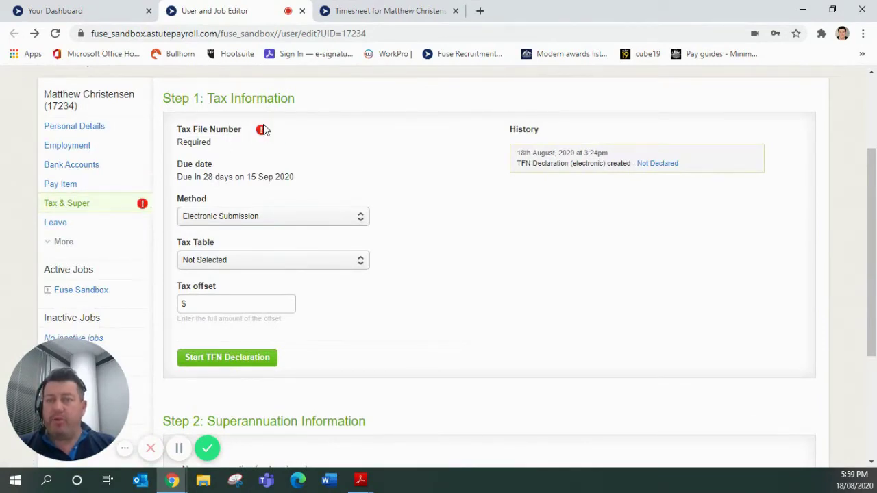
mouse_move(145, 213)
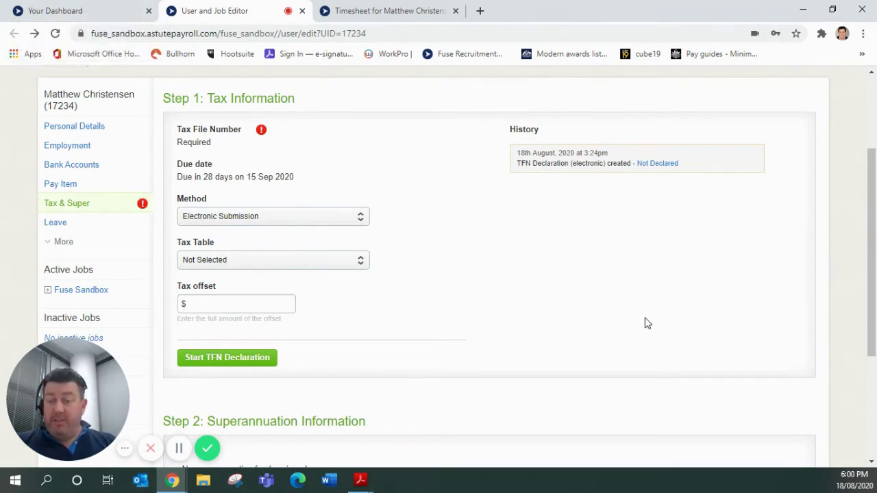
Switch to the 17th–23rd Aug 2020 timesheet and scroll through its daily rows
left_click(389, 14)
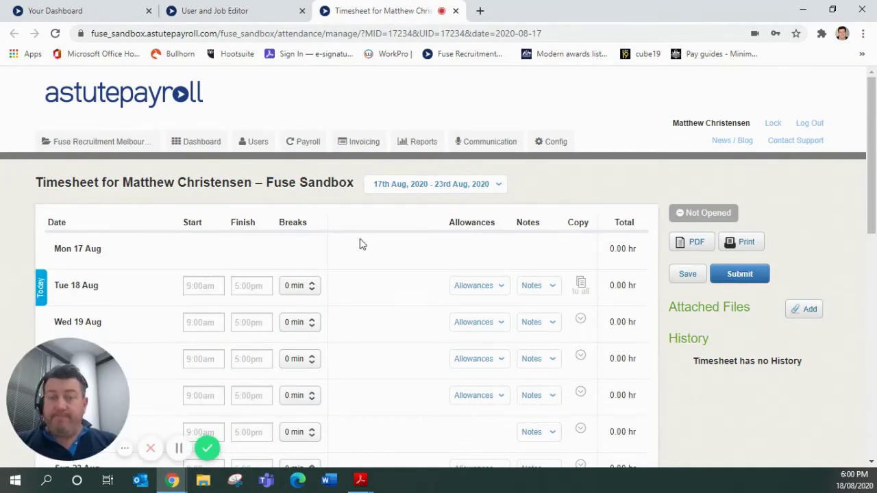
scroll(362, 244, "down", 2)
scroll(407, 215, "up", 1)
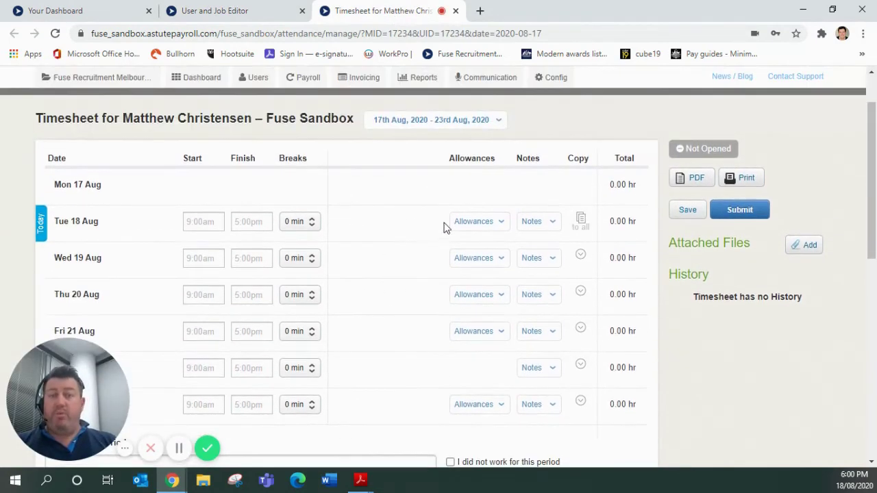
Open the timesheet week selector list, closing and reopening it
left_click(460, 128)
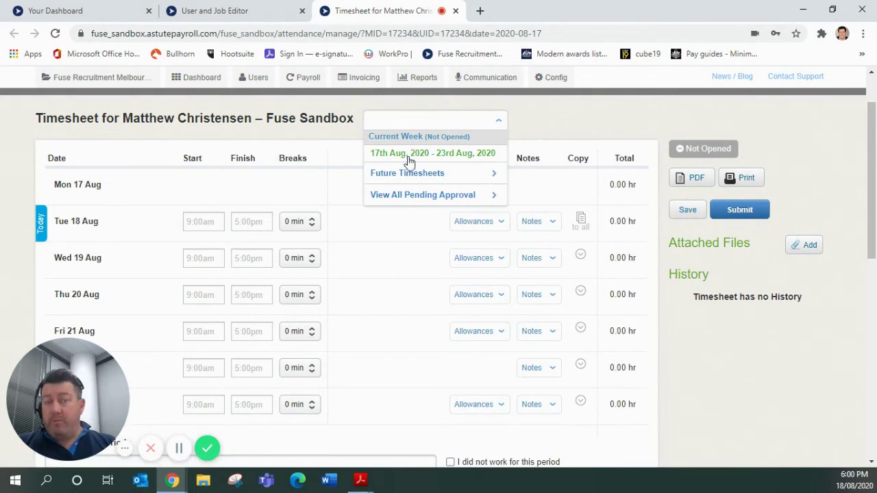
left_click(426, 125)
left_click(425, 127)
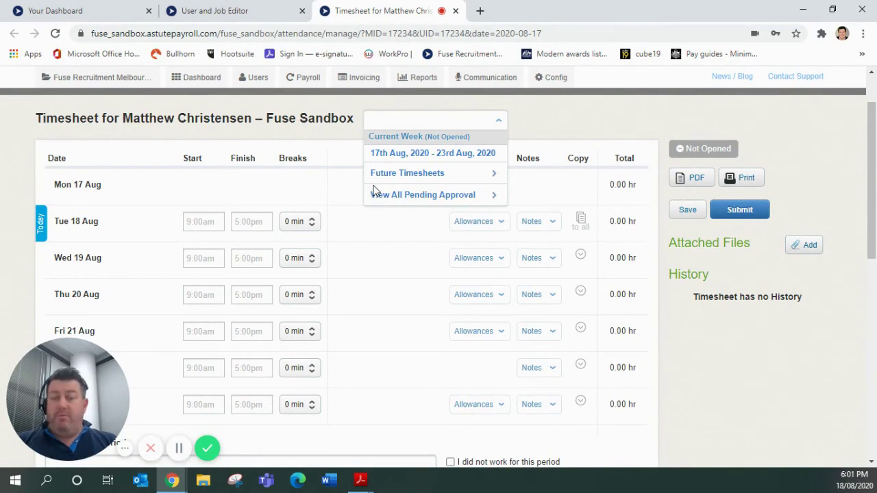
left_click(402, 155)
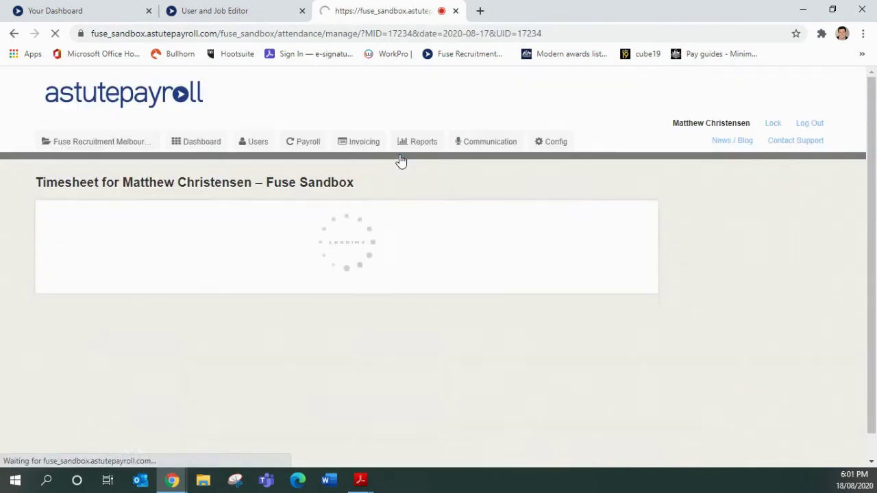
scroll(370, 269, "down", 1)
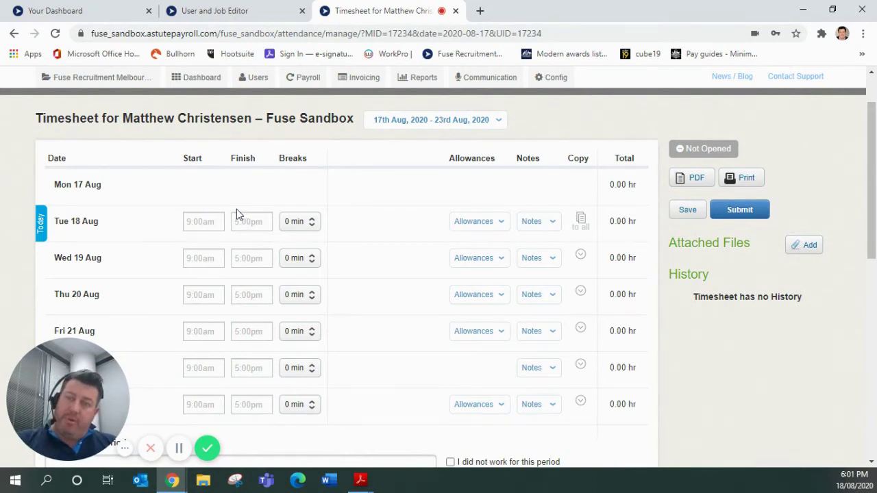
Enter Tuesday 18 Aug as 8.30 start, 17.30 finish with a 30 min break
left_click(211, 219)
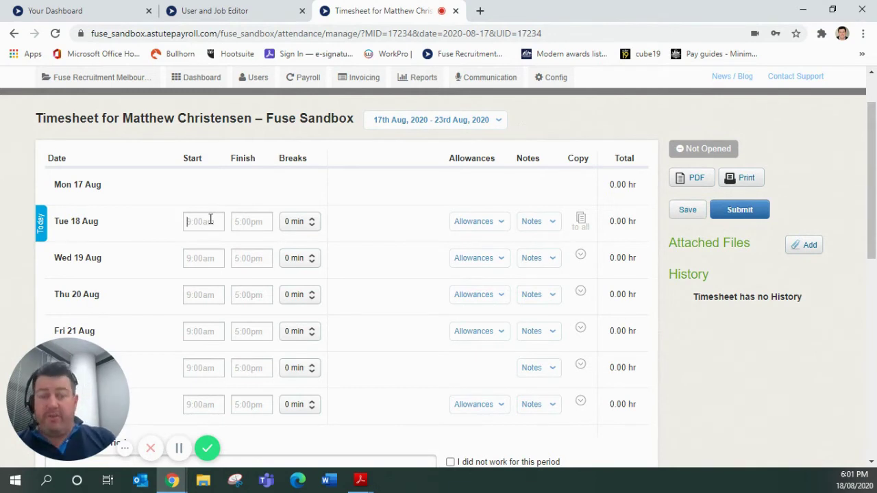
type("83")
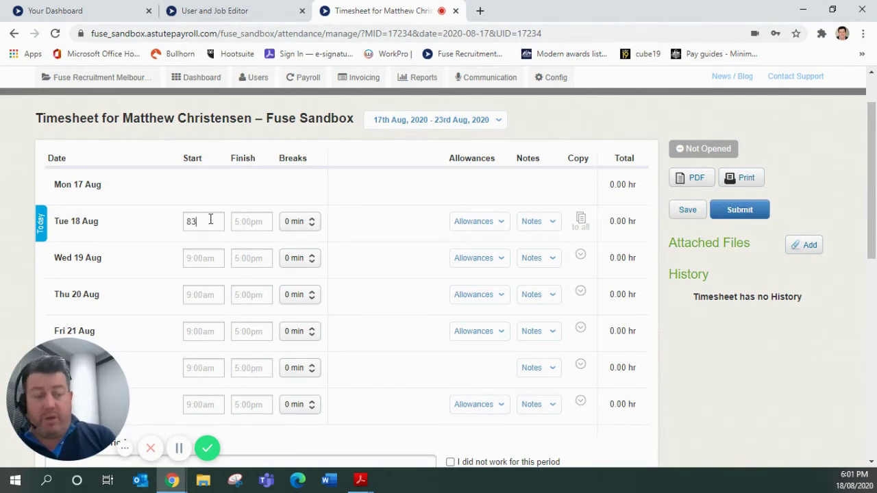
key("BackSpace")
type(".30")
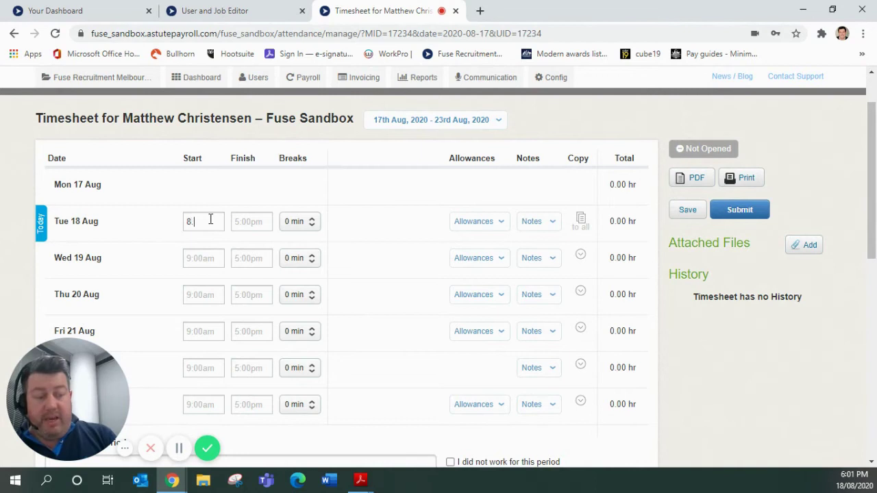
left_click(259, 222)
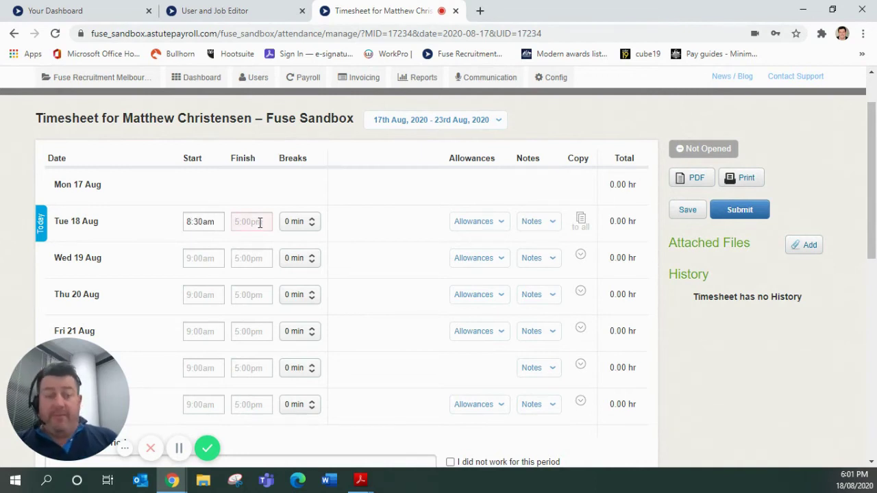
type("17.30")
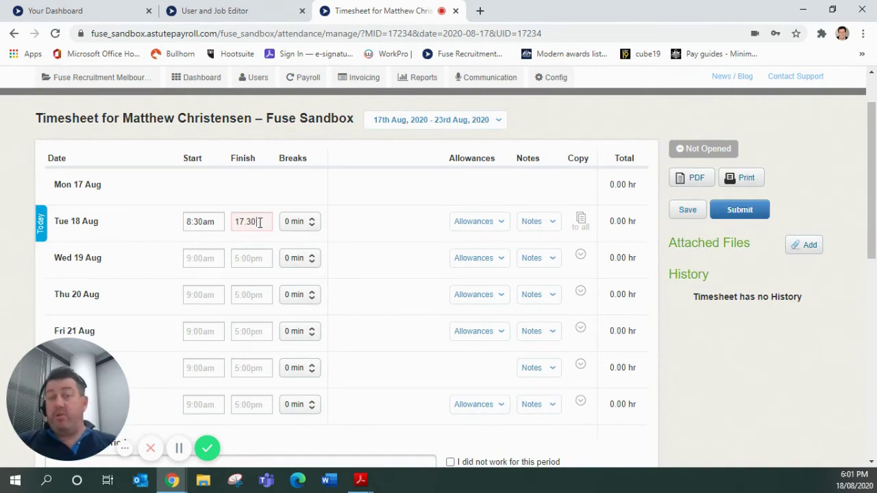
left_click(291, 226)
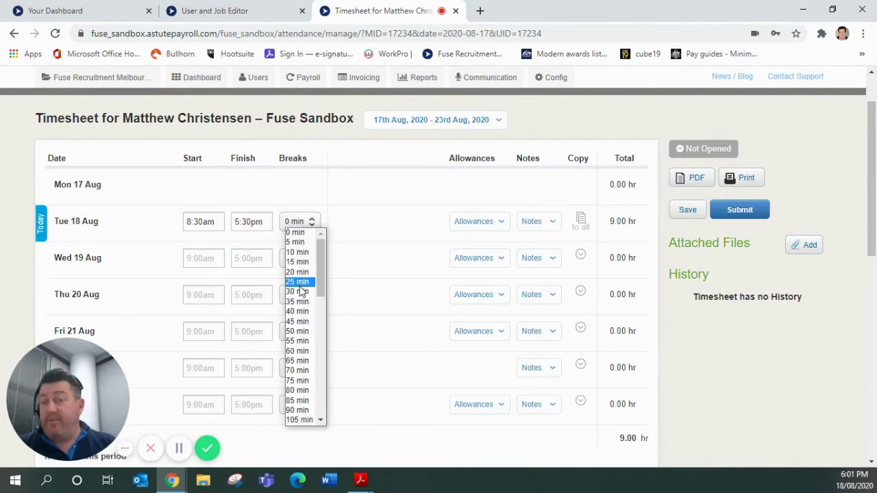
left_click(297, 282)
left_click(304, 221)
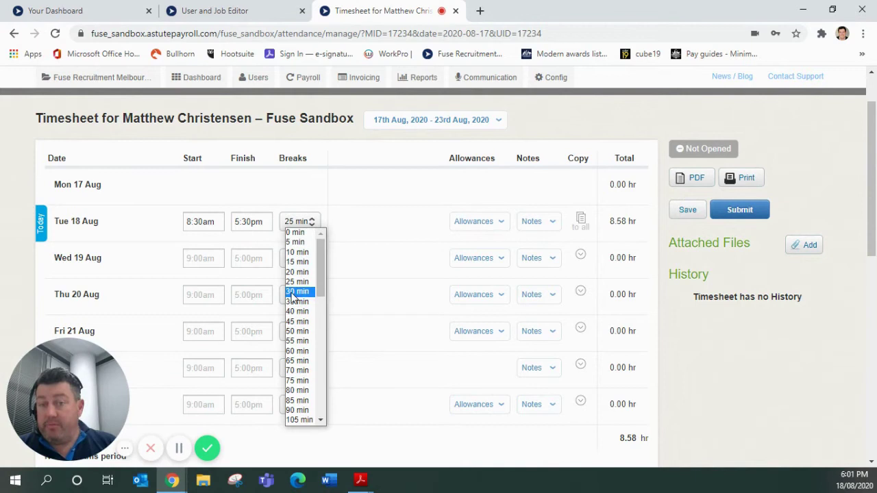
left_click(297, 291)
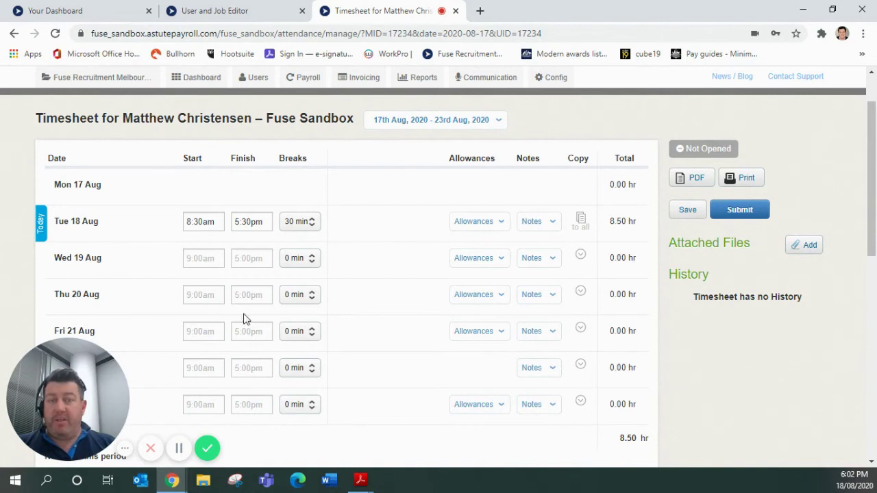
Copy Tuesday's 8:30am–5:30pm, 30 min shift to Wednesday through Friday, then start a note for Tuesday
left_click(581, 220)
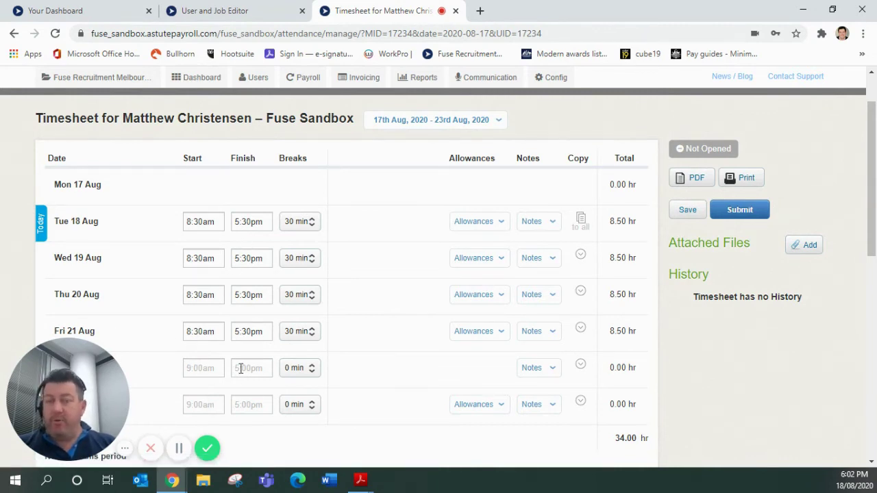
left_click(532, 229)
left_click(541, 257)
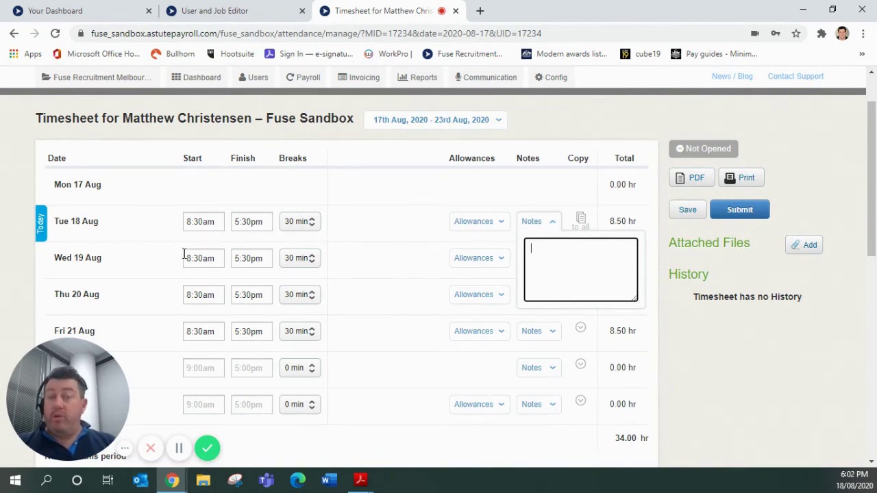
left_click_drag(213, 295, 196, 296)
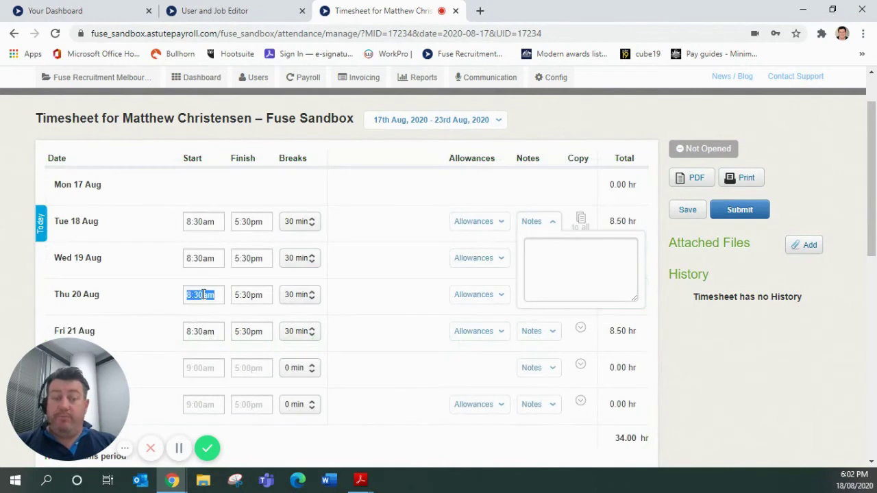
Clear Thursday 20 Aug's start and finish times, bringing the week to 25.50 hr
key("BackSpace")
triple_click(247, 294)
key("BackSpace")
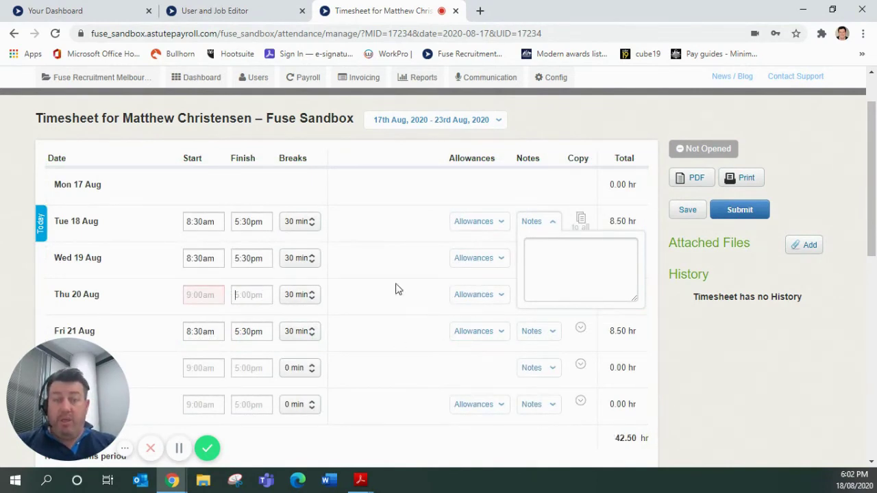
left_click(529, 222)
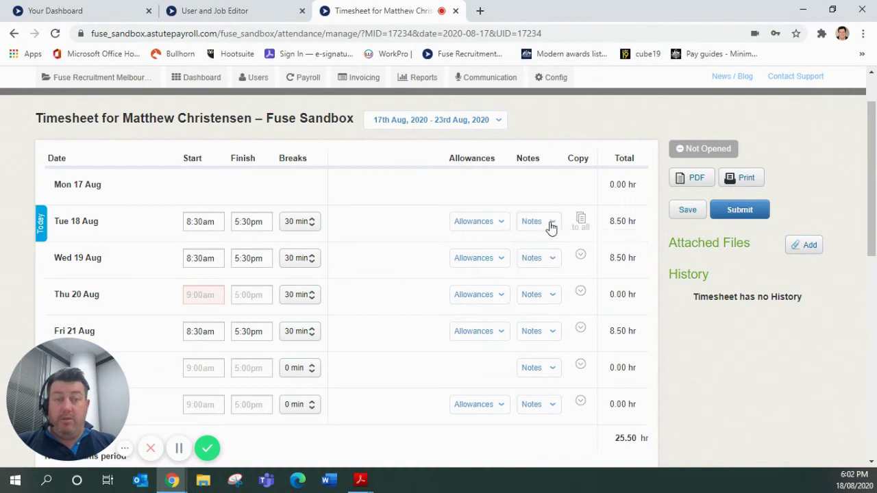
Add the note 'Sick Did not work' to Thursday 20 Aug
left_click(542, 295)
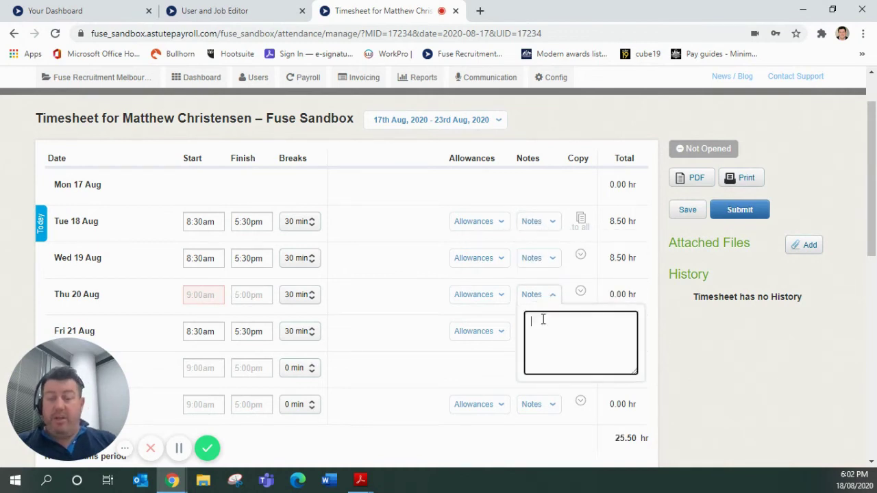
type("Sick Did")
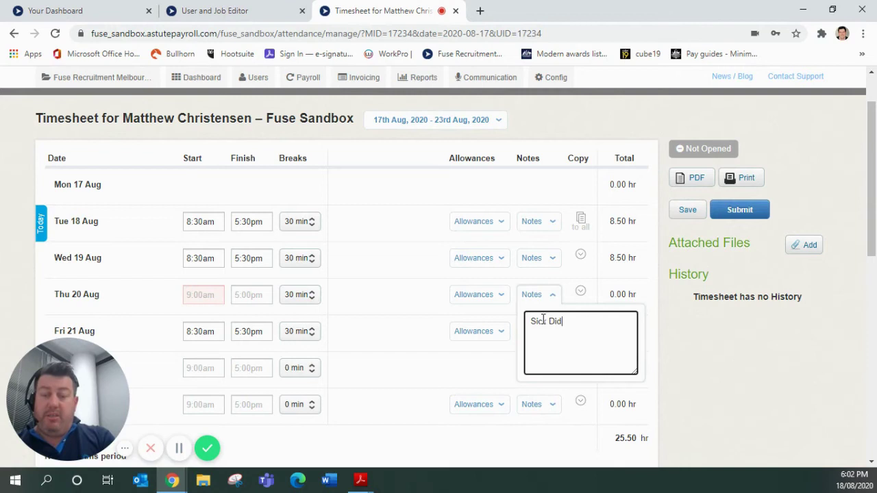
type(" not work")
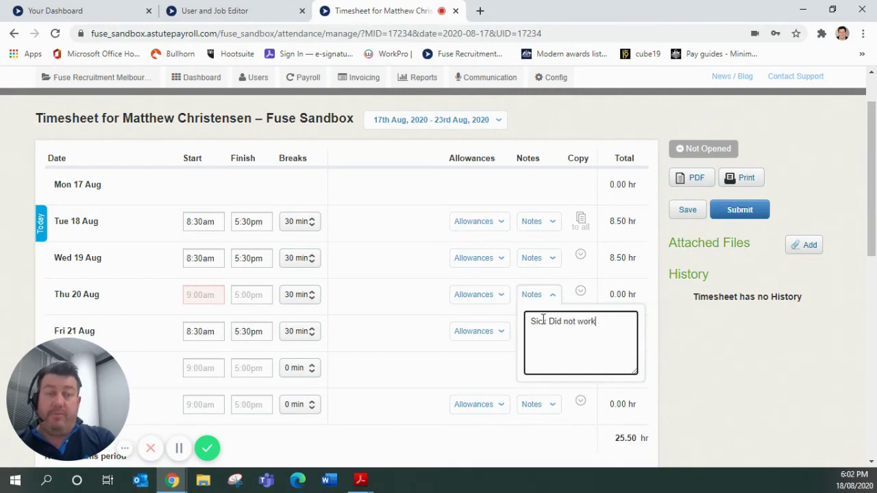
left_click(395, 325)
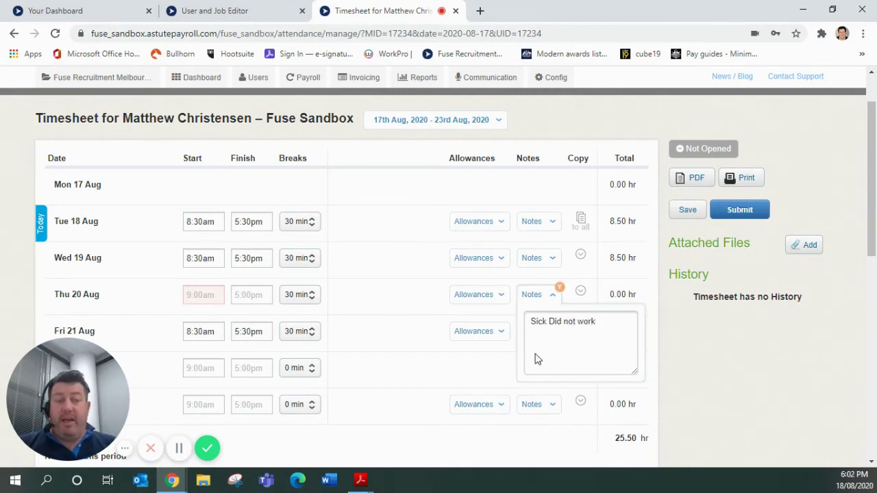
left_click(557, 303)
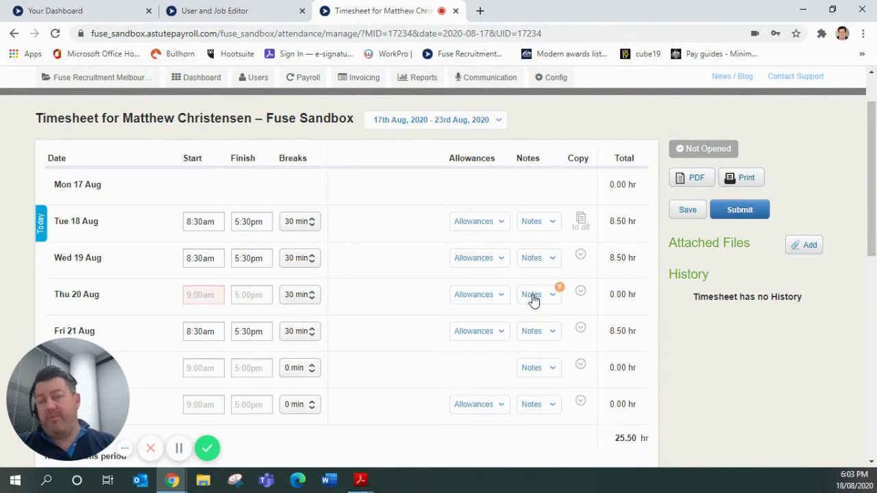
Enter 'Was ill thursday' in the Notes for this period box
scroll(384, 309, "down", 2)
scroll(258, 372, "down", 1)
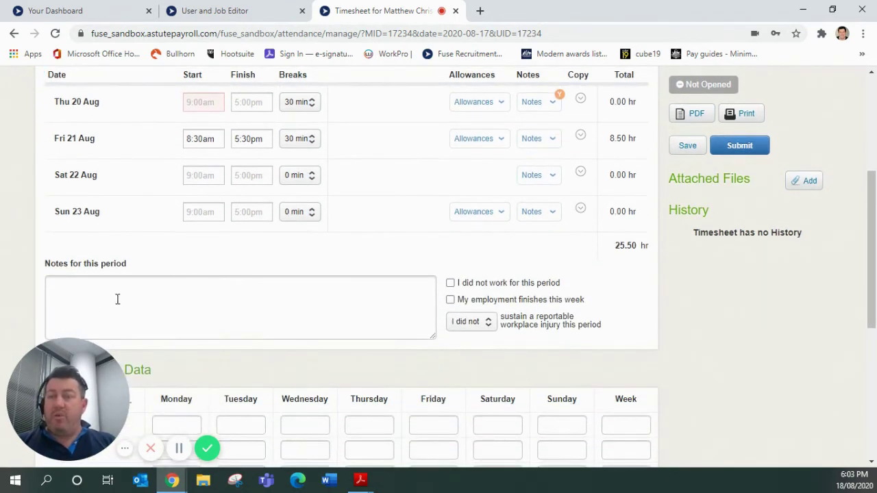
left_click(117, 299)
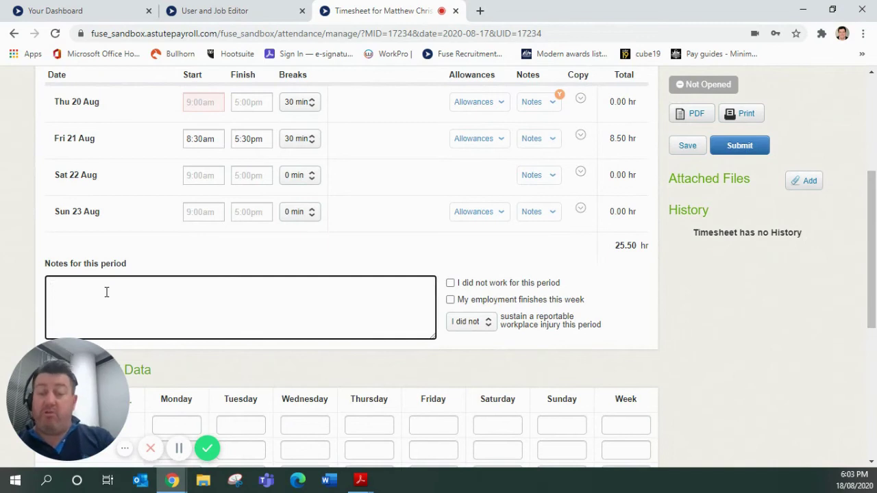
type("Was ")
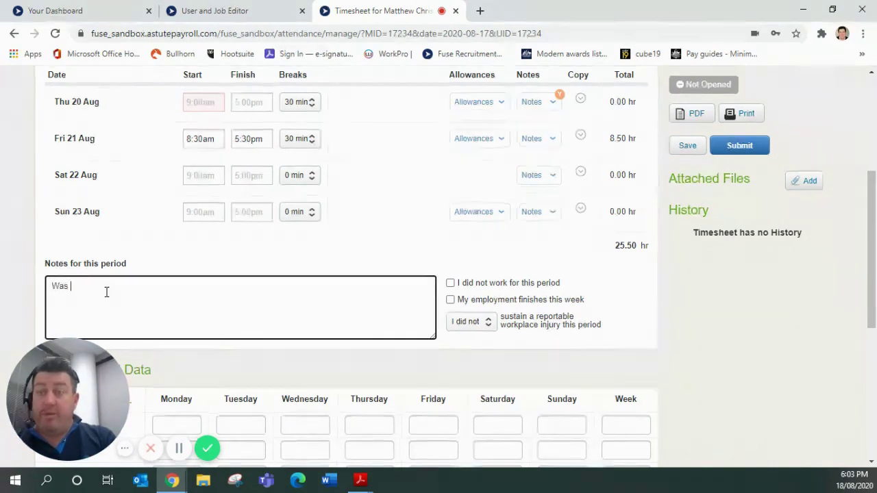
type("ill thursday")
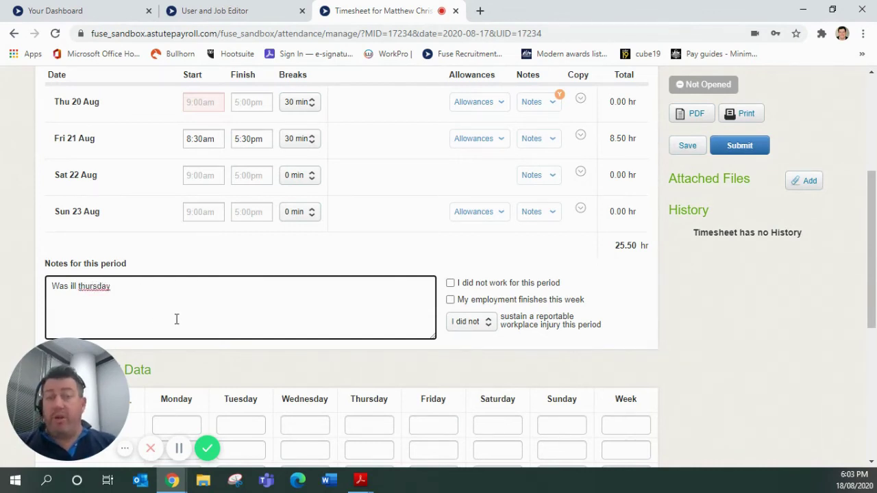
scroll(262, 304, "up", 2)
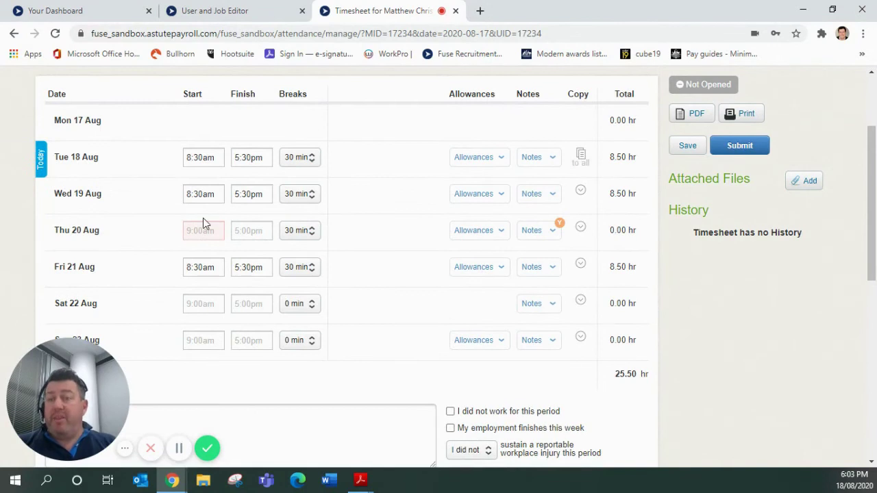
Set Wednesday 19 Aug to 3:00pm–10:00pm with a 30 min break (6.50 hr) and show its allowances
left_click(202, 193)
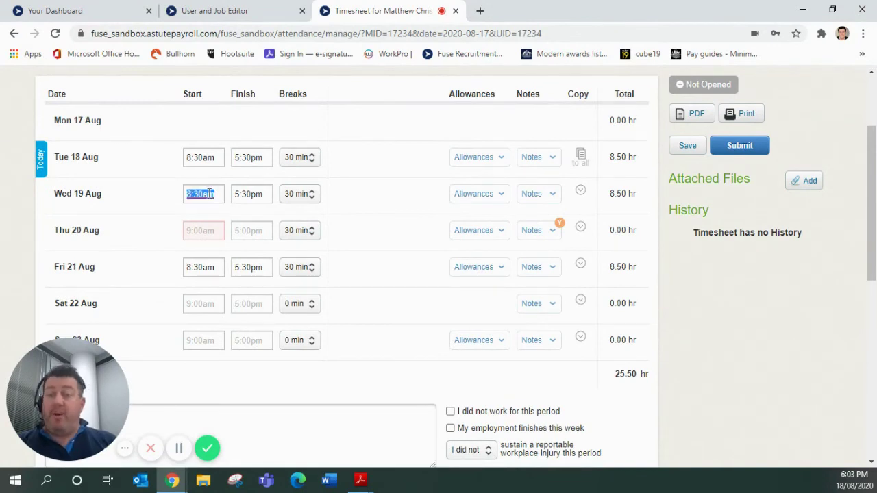
type("15.00")
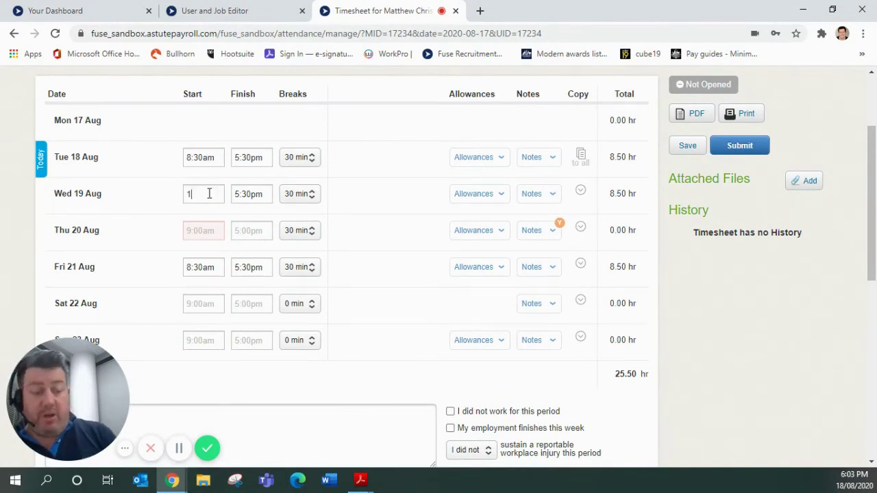
left_click(252, 193)
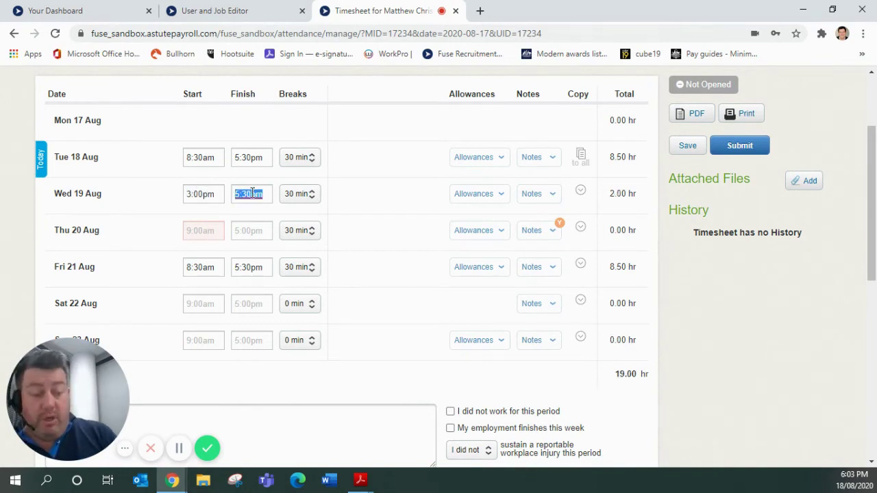
type("2200")
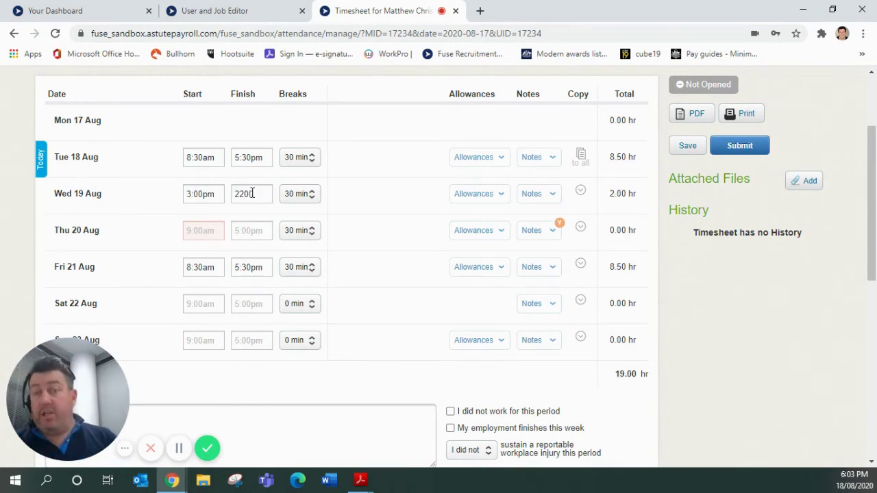
left_click(296, 194)
left_click(359, 200)
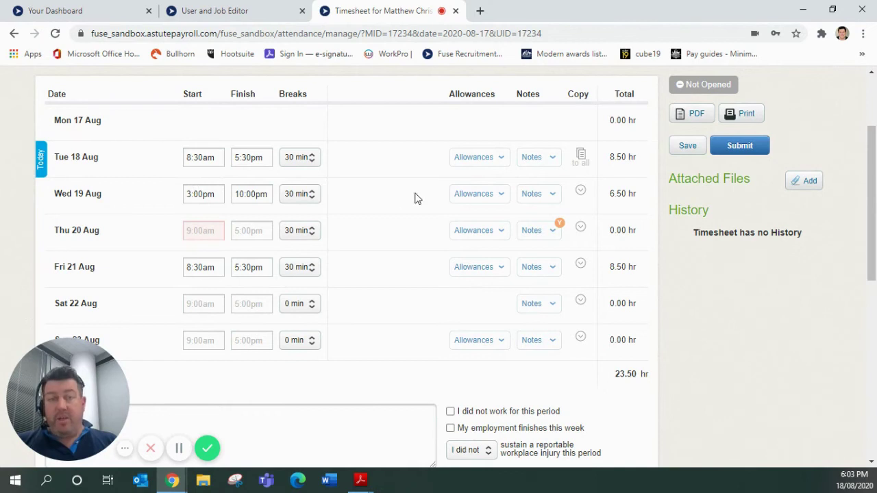
left_click(469, 196)
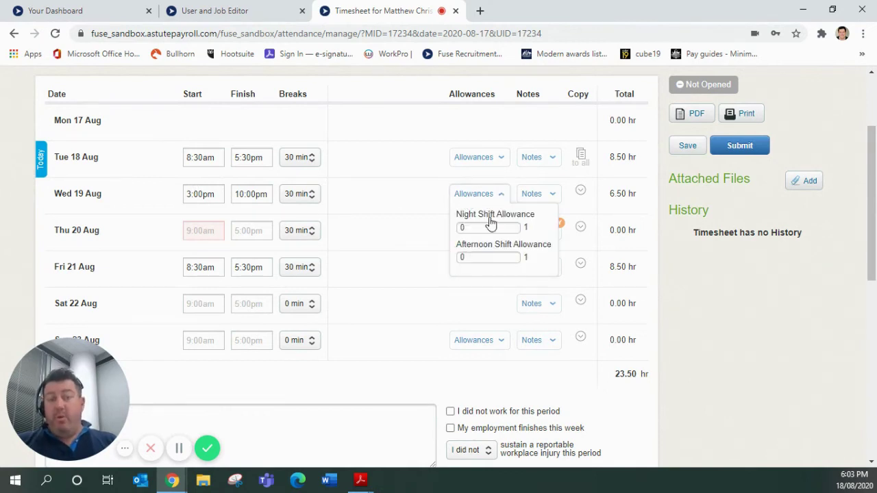
Enter 6.5 hours of Afternoon Shift Allowance for Wednesday 19 Aug
double_click(472, 256)
type("6.5")
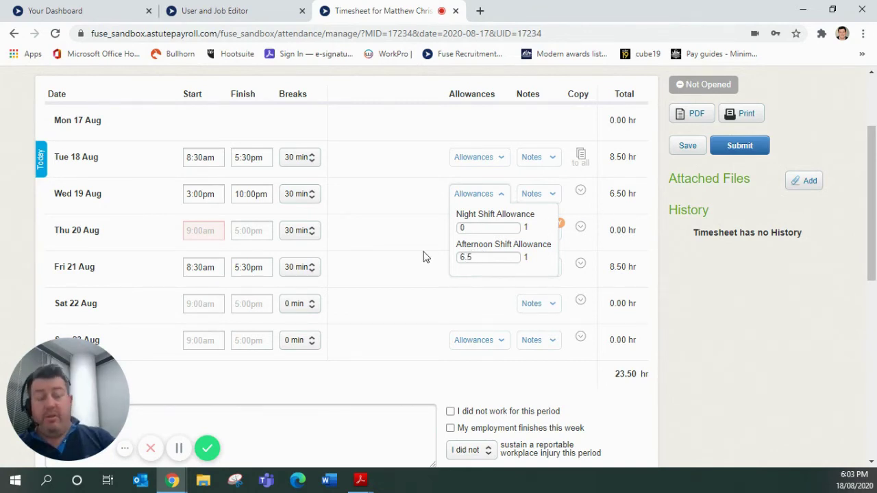
left_click(500, 196)
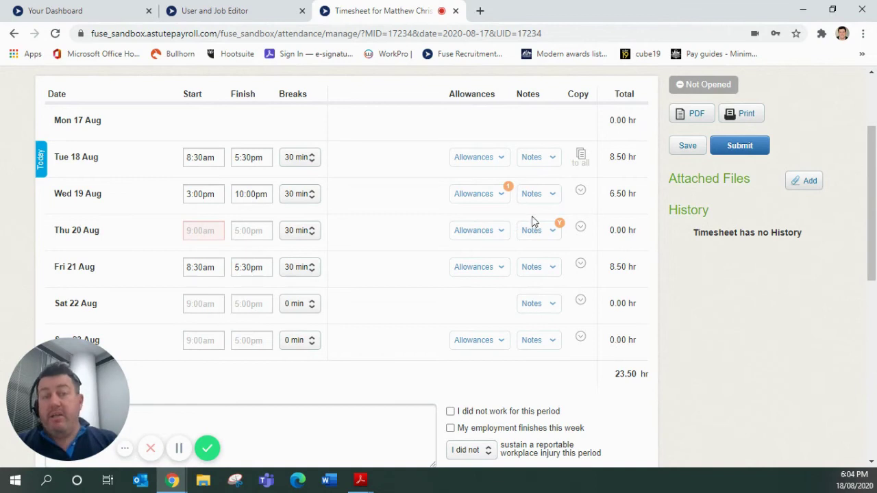
left_click(500, 192)
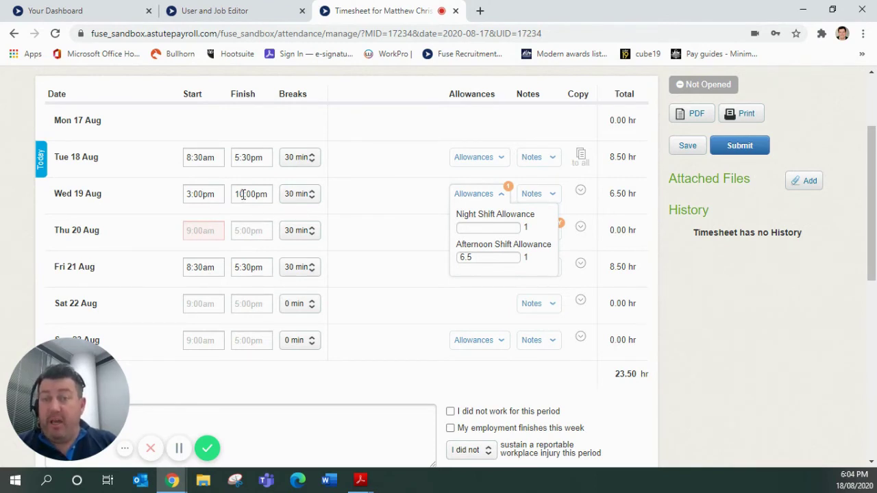
Change Wednesday's finish time to 23.59 (11:59pm)
left_click_drag(236, 194, 269, 194)
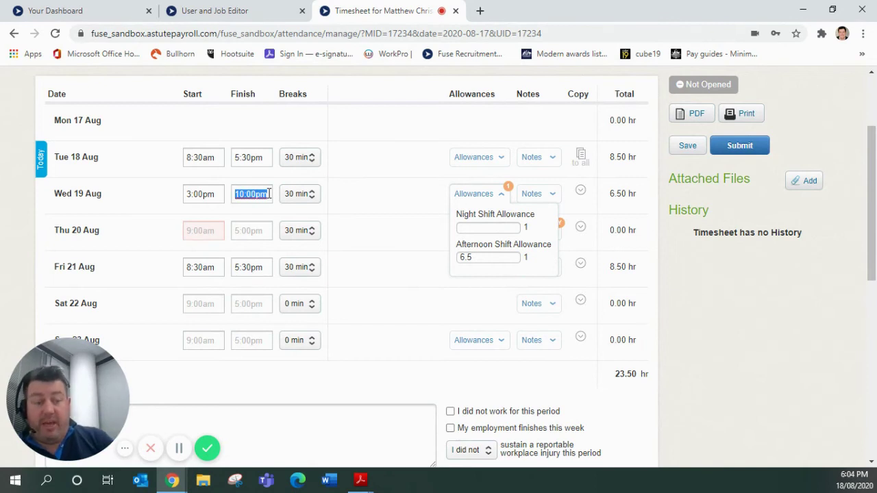
type("12.00")
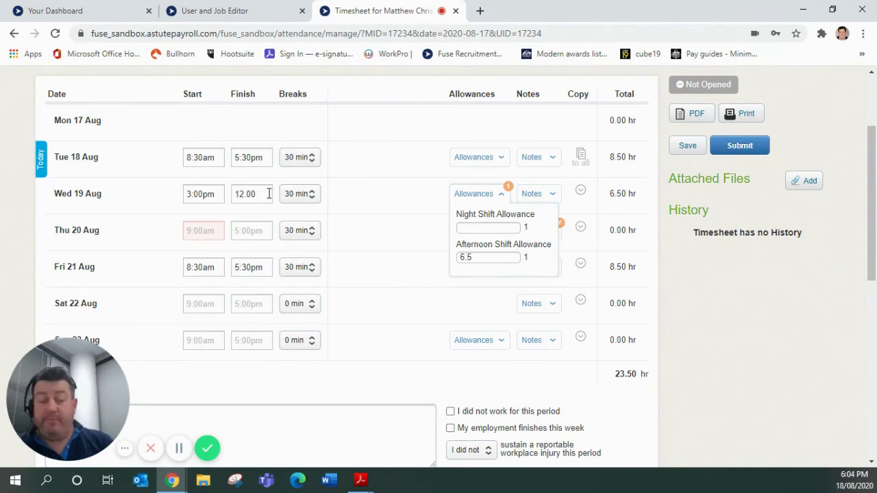
key("BackSpace")
key("BackSpace")
key("BackSpace")
key("BackSpace")
key("BackSpace")
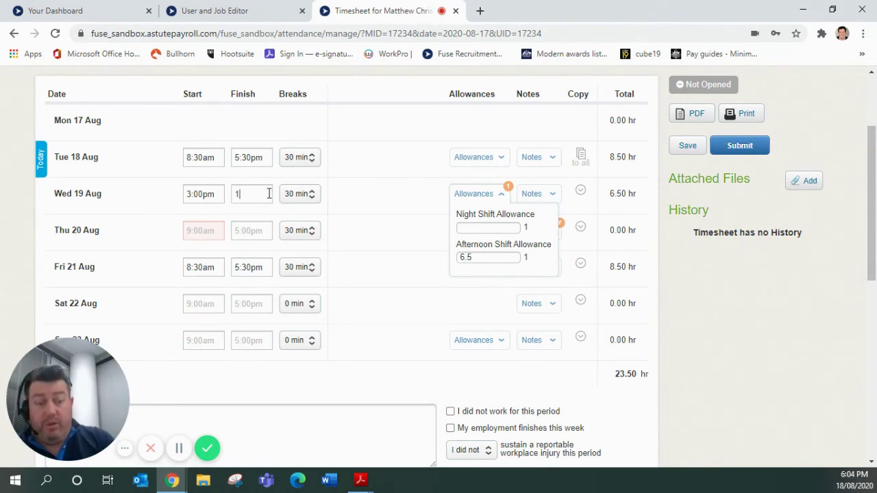
type("23.59")
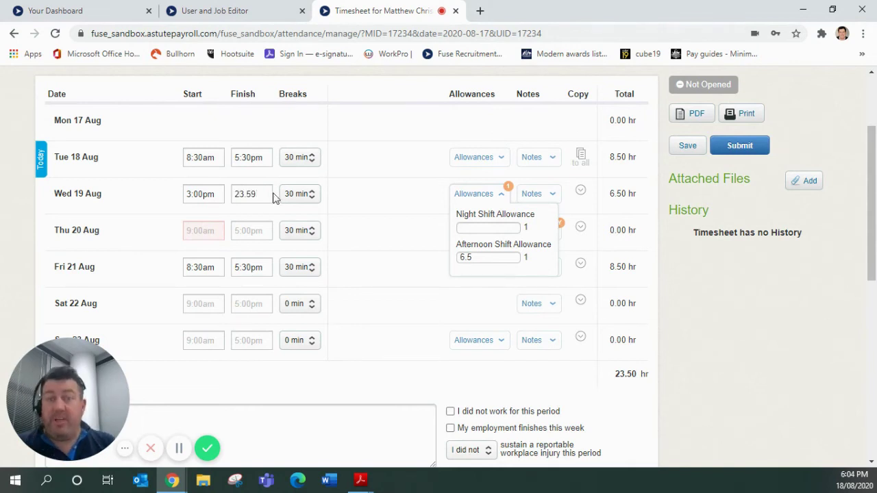
left_click(414, 211)
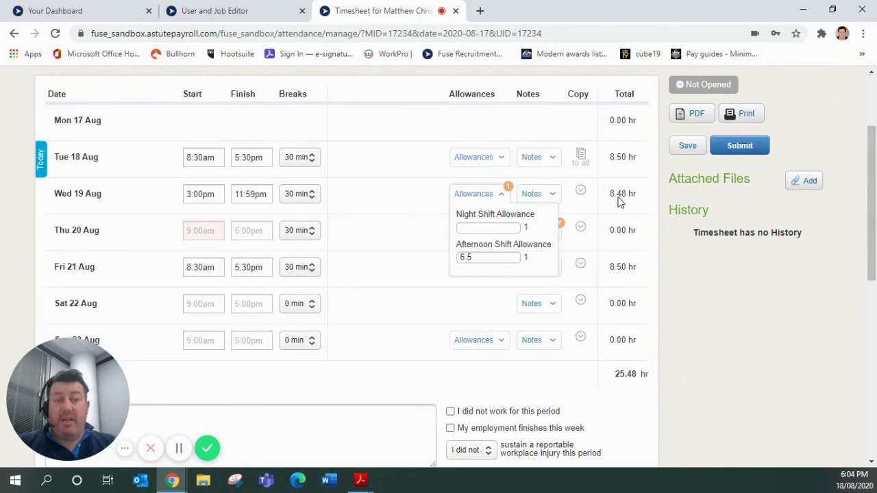
Update Wednesday's Afternoon Shift Allowance to 7.5 hours and verify it
left_click_drag(483, 255, 451, 259)
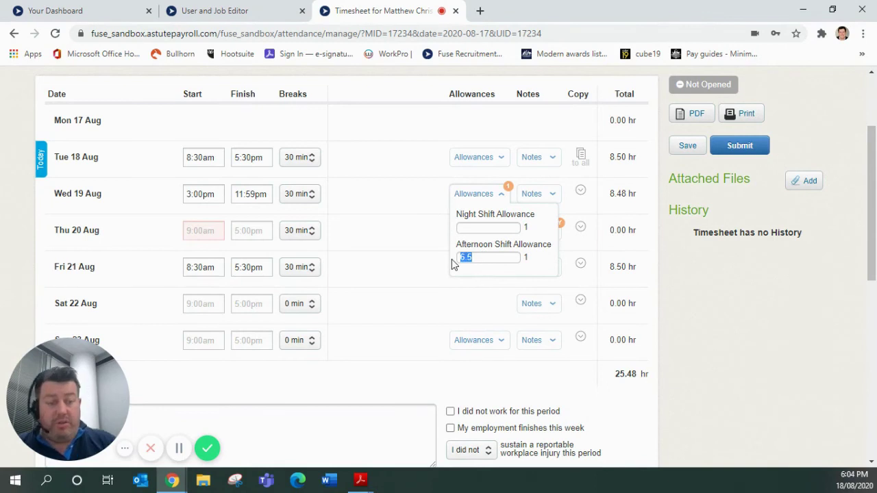
type("7.5")
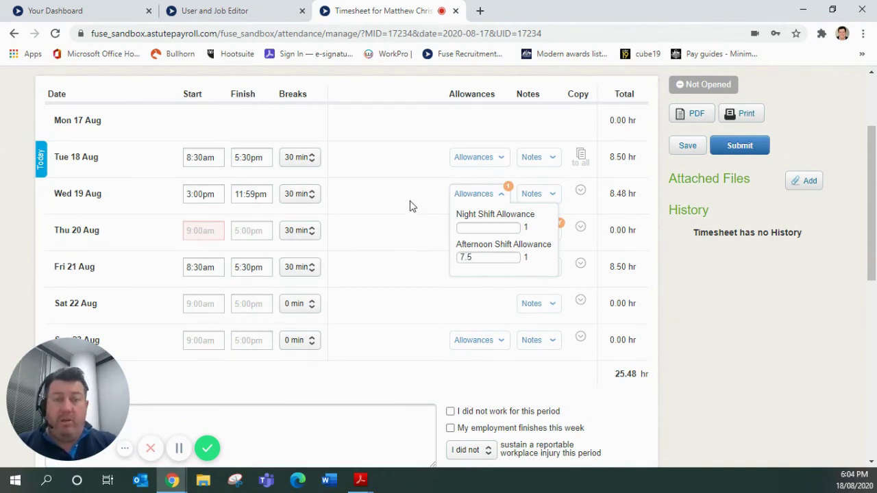
left_click(504, 197)
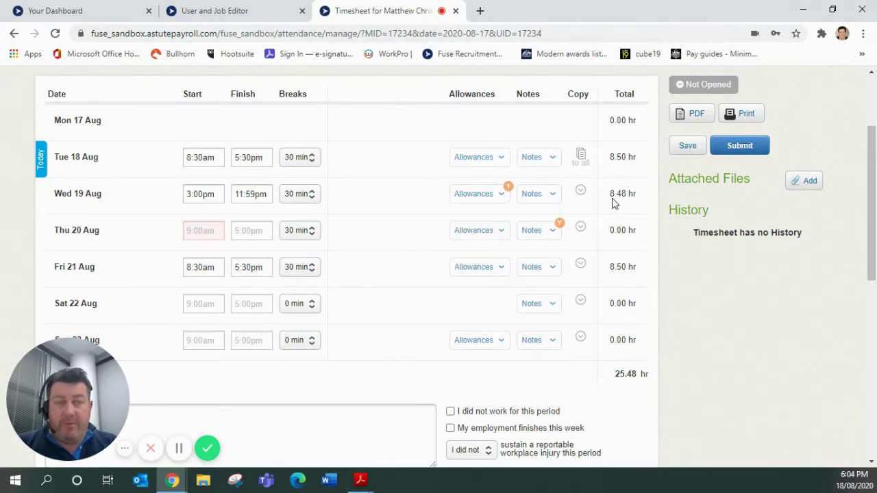
left_click(484, 196)
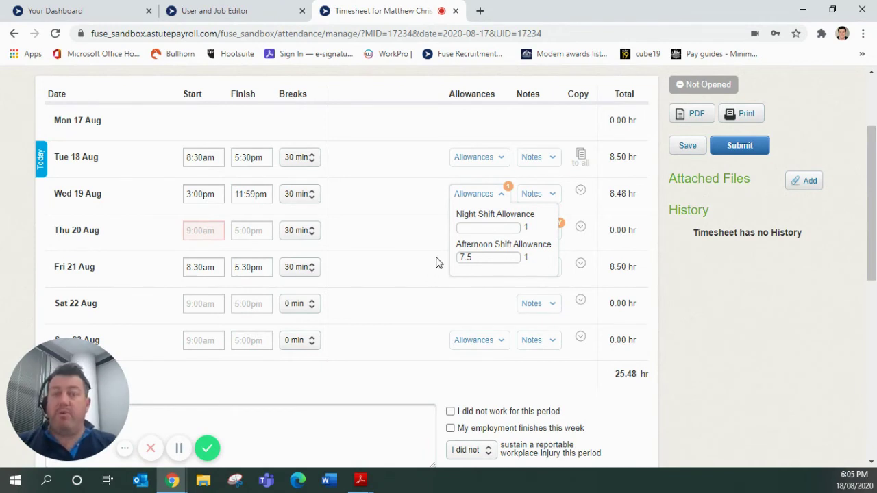
Answer 'I did not' to the workplace injury question
scroll(427, 260, "down", 3)
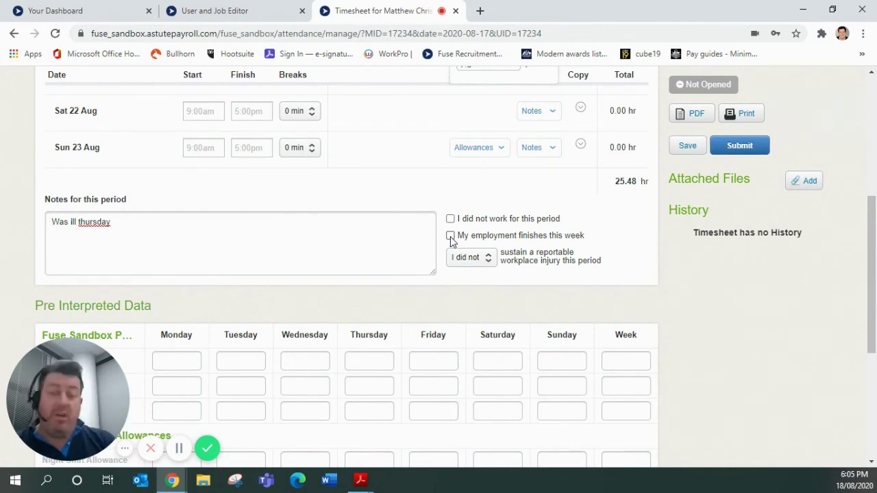
left_click(484, 264)
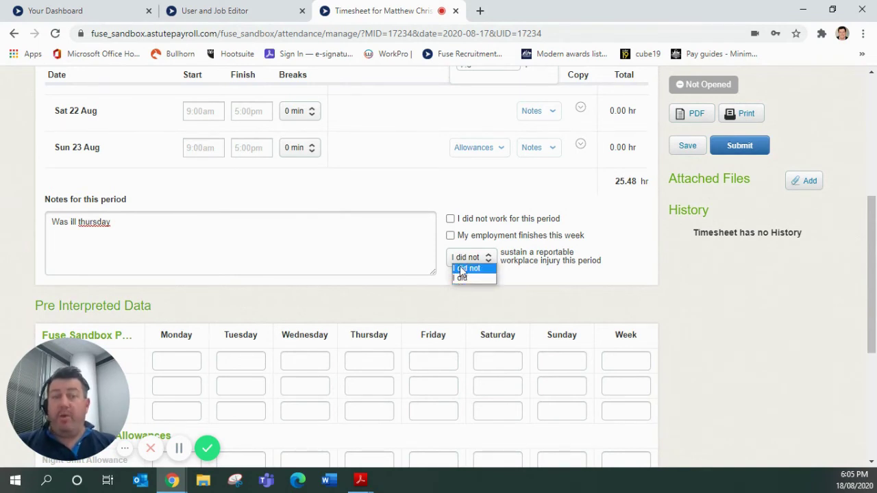
left_click(463, 269)
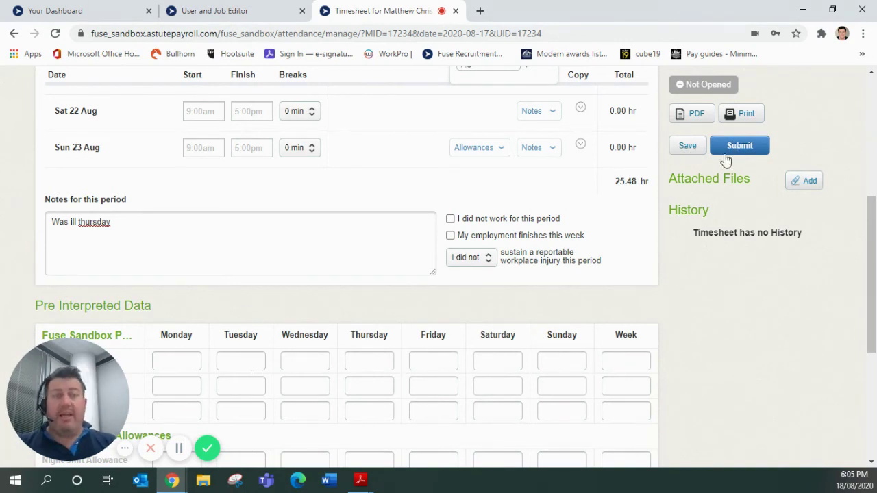
Submit the Fuse Sandbox timesheet for approval and review its submission history
left_click(737, 148)
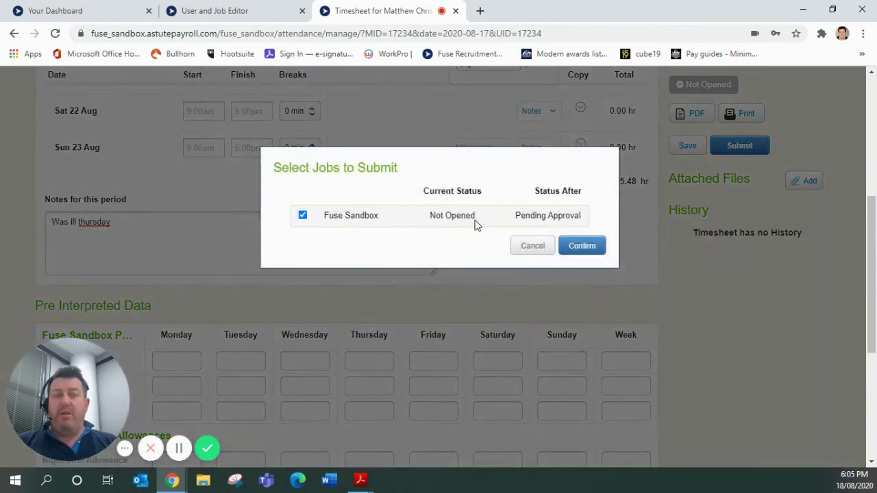
left_click(593, 248)
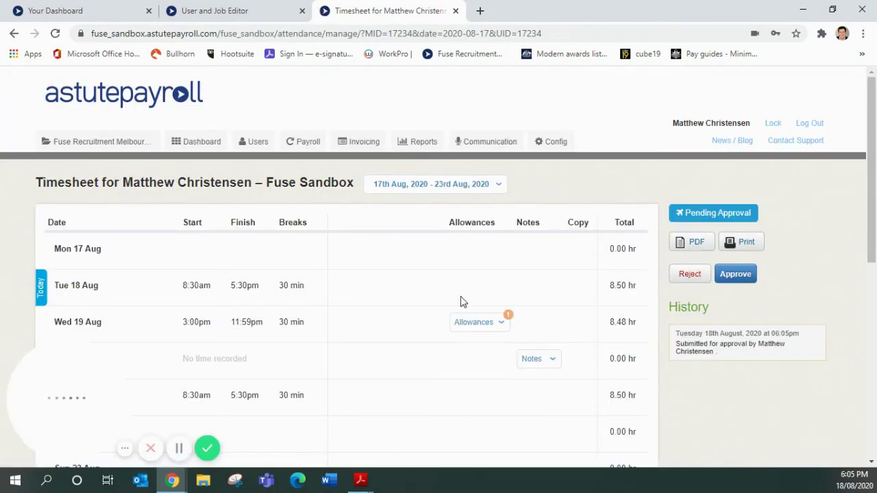
scroll(319, 310, "down", 1)
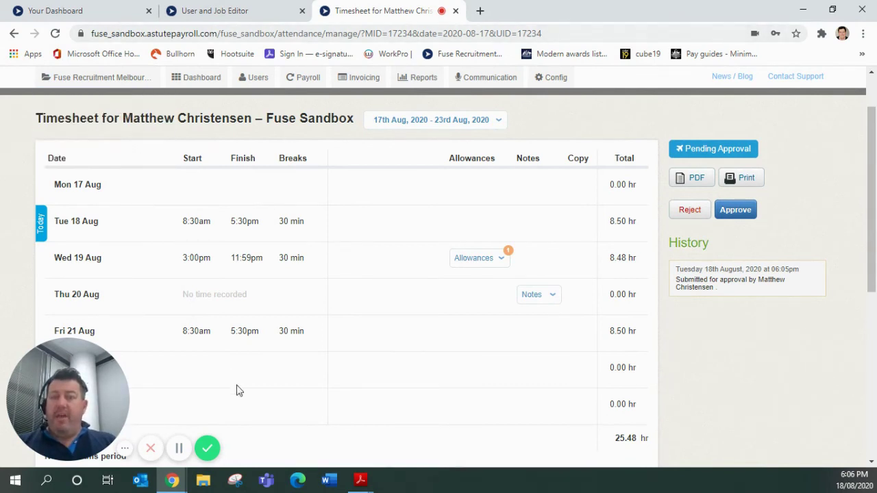
mouse_move(357, 483)
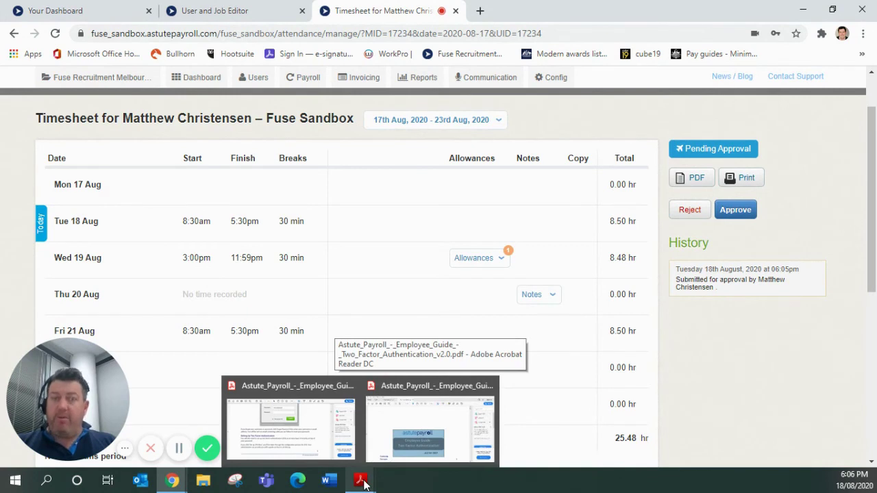
Switch to the Astute Employee Guide v8.0 PDF and scroll to its expense-entry instructions
left_click(287, 396)
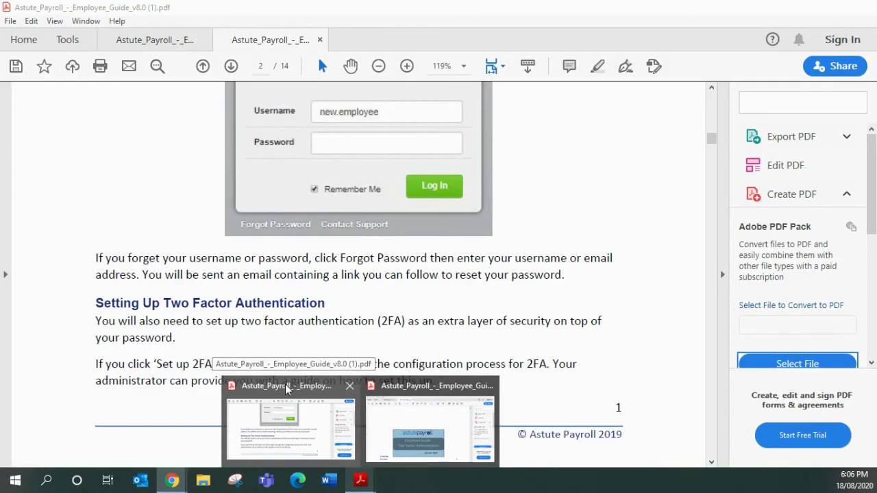
left_click(286, 388)
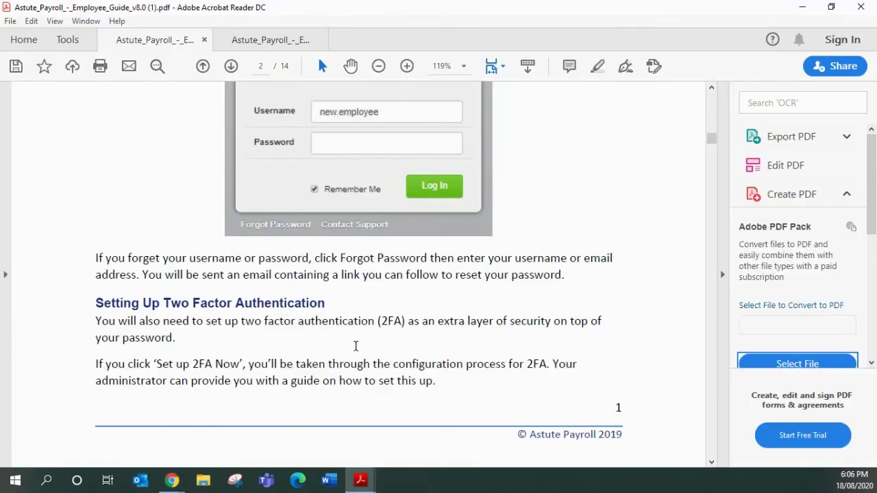
scroll(352, 334, "up", 3)
scroll(352, 334, "up", 10)
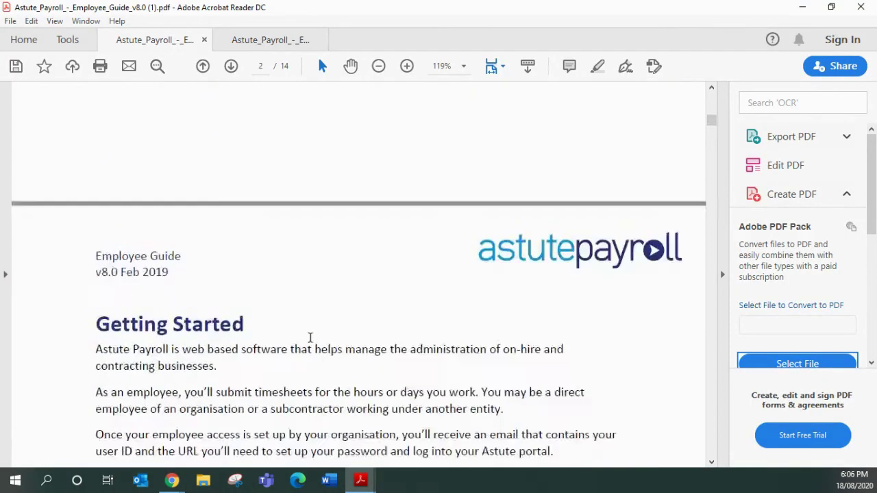
scroll(310, 343, "up", 10)
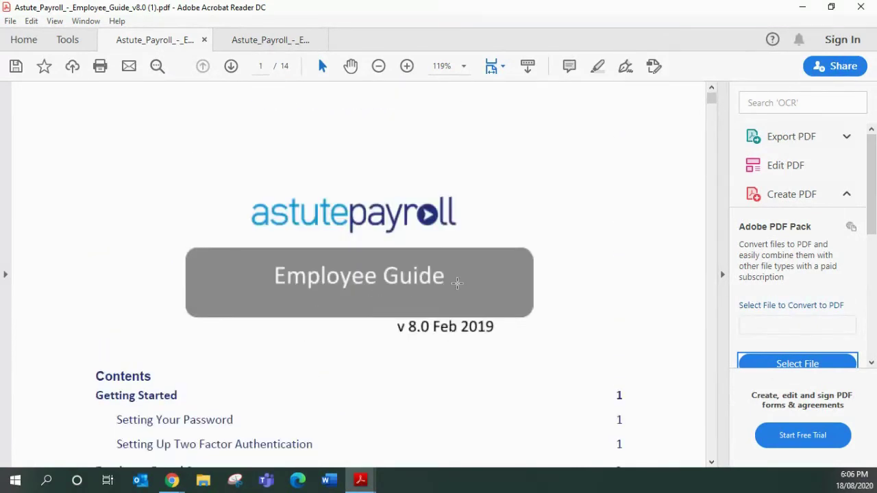
scroll(146, 303, "down", 5)
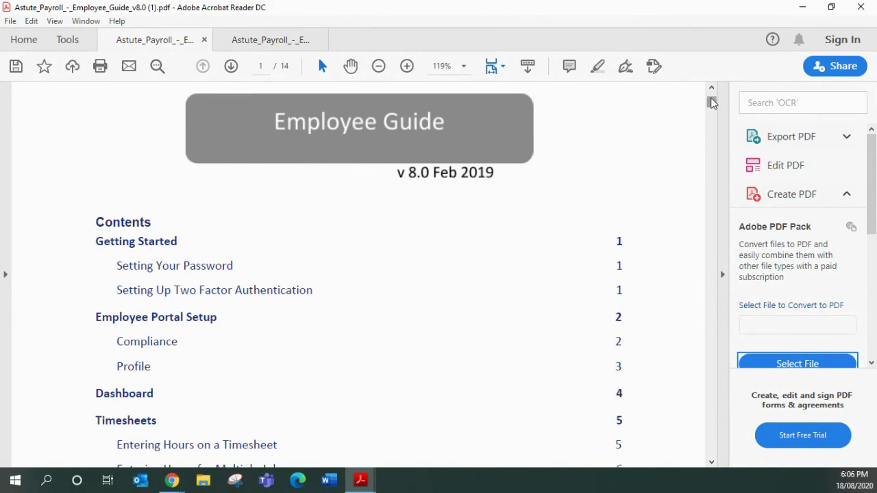
left_click_drag(711, 101, 716, 181)
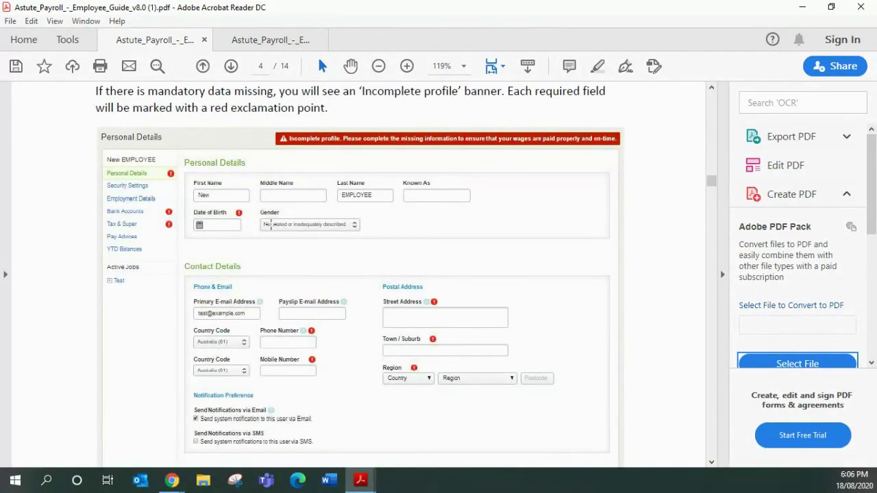
scroll(436, 322, "down", 6)
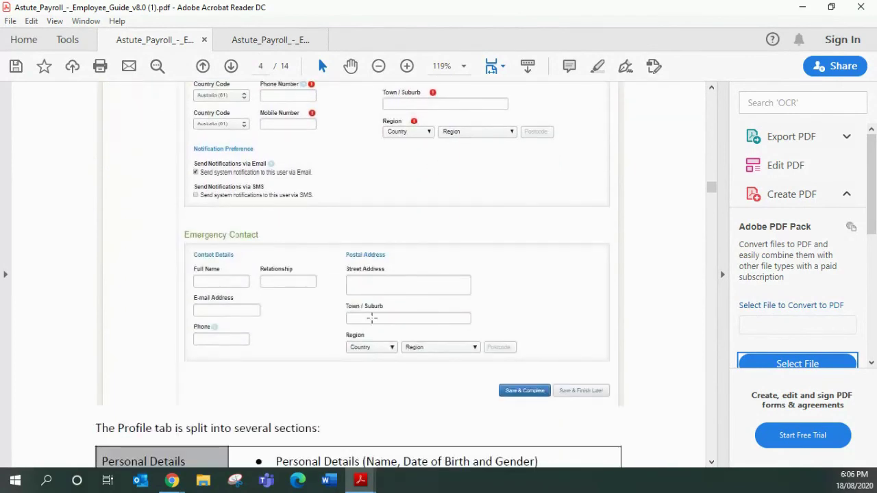
scroll(372, 315, "down", 8)
scroll(257, 310, "down", 8)
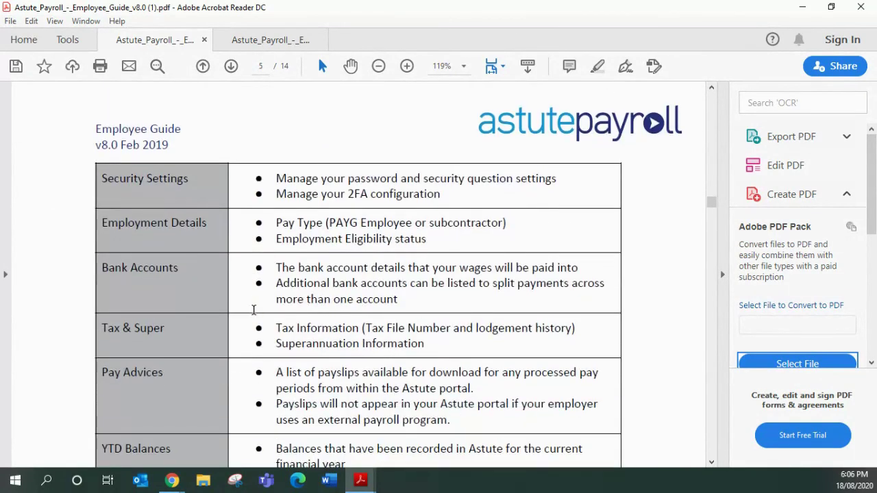
left_click_drag(711, 203, 712, 409)
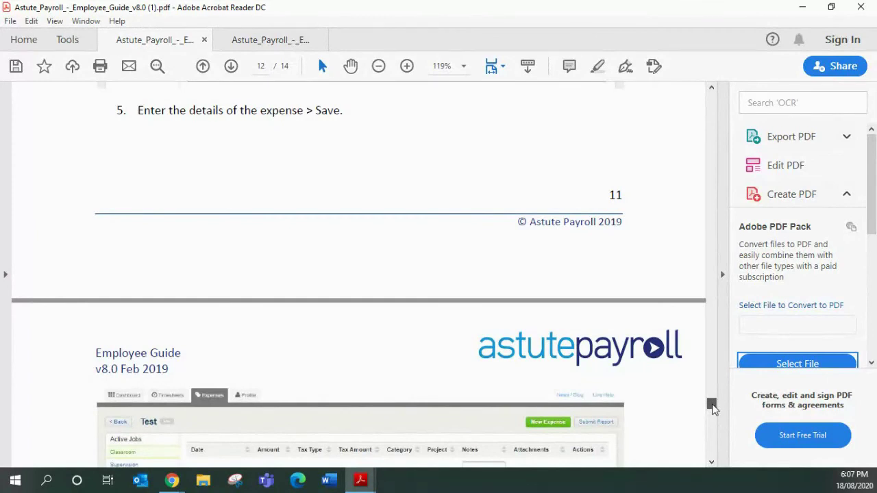
left_click_drag(712, 409, 713, 404)
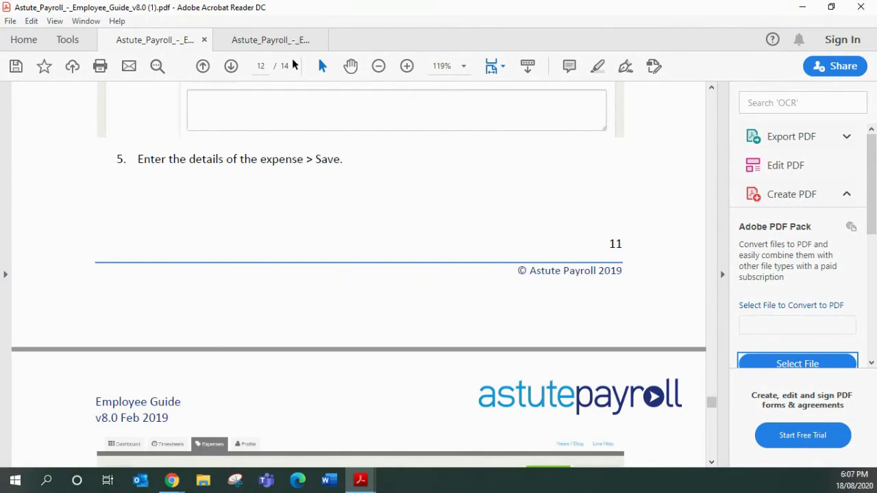
Switch to the Two Factor Authentication v2.0 guide and read its contents and Overview
left_click(251, 40)
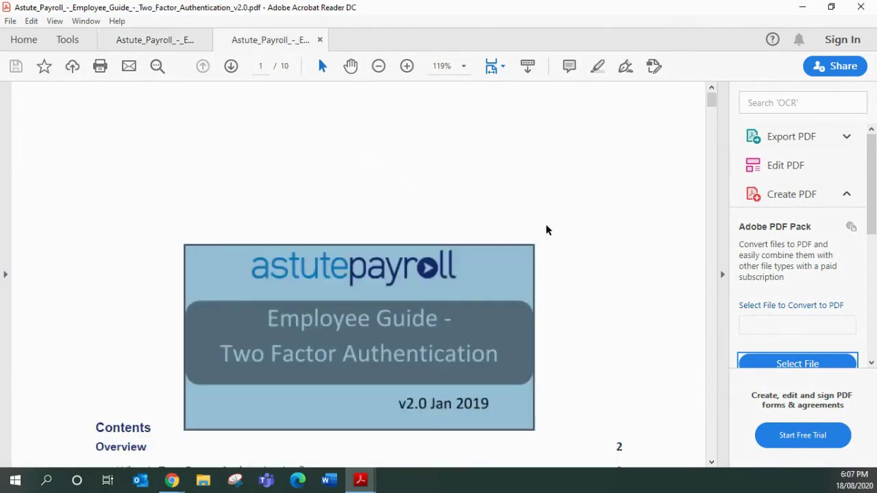
left_click_drag(710, 100, 716, 120)
scroll(595, 194, "up", 3)
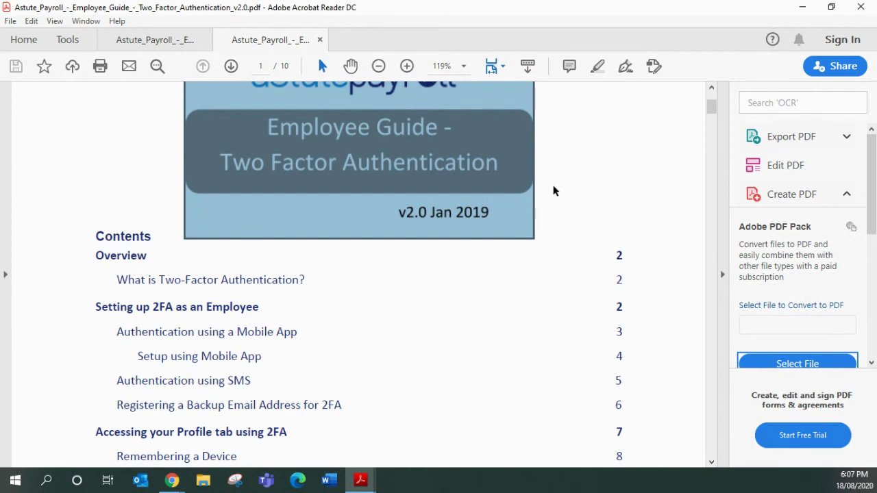
scroll(481, 331, "up", 1)
scroll(481, 331, "up", 1)
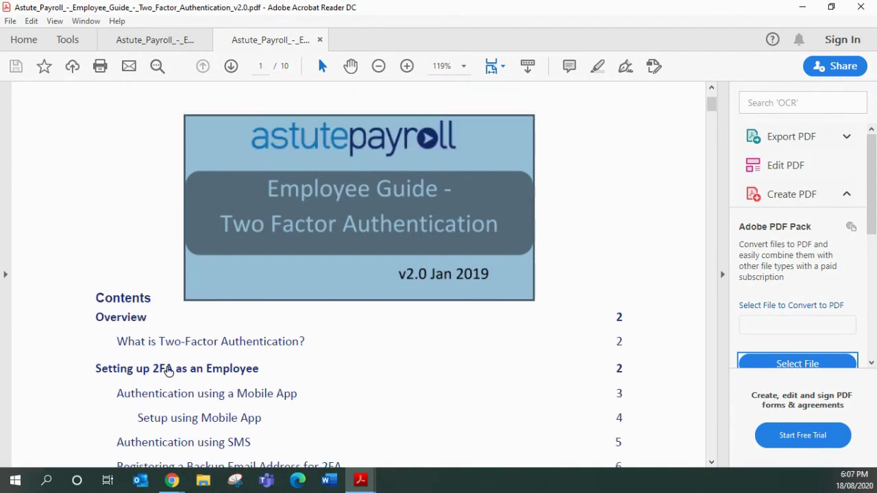
scroll(329, 363, "down", 2)
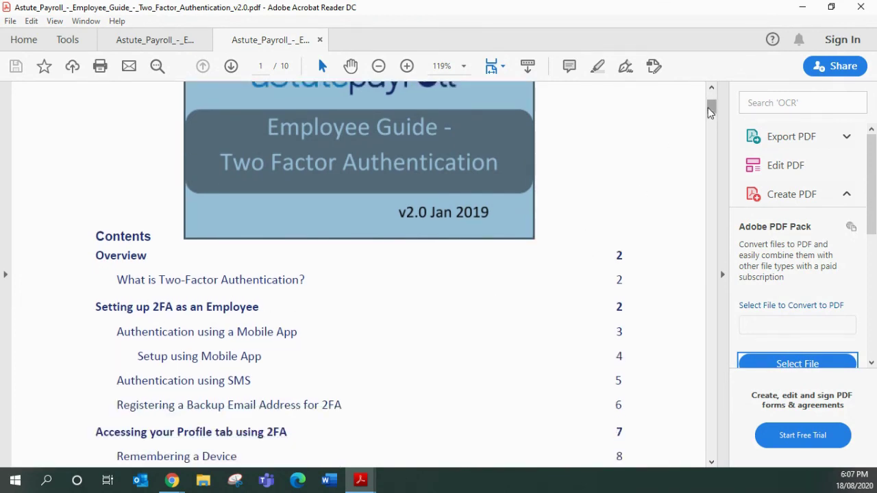
left_click_drag(710, 109, 712, 111)
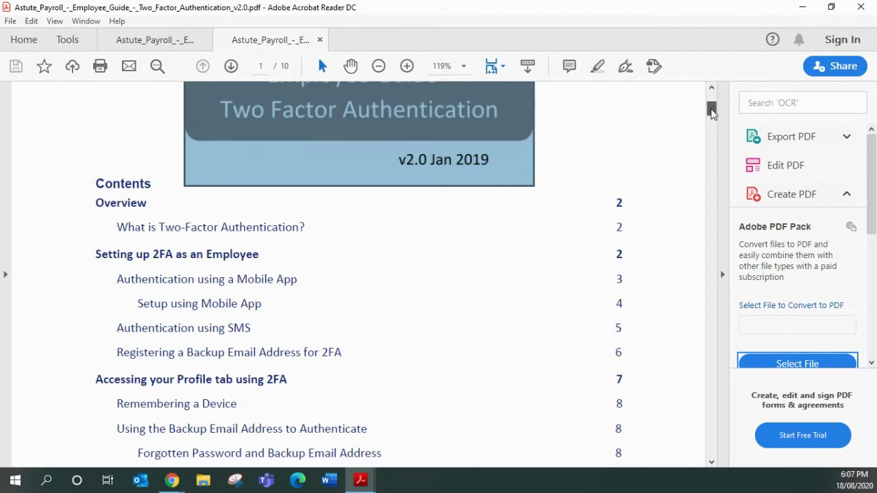
left_click_drag(711, 113, 713, 140)
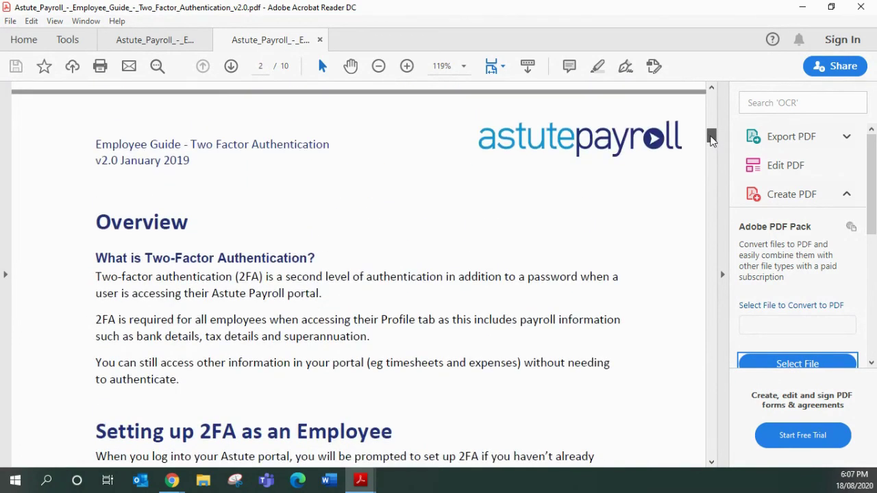
scroll(358, 303, "down", 3)
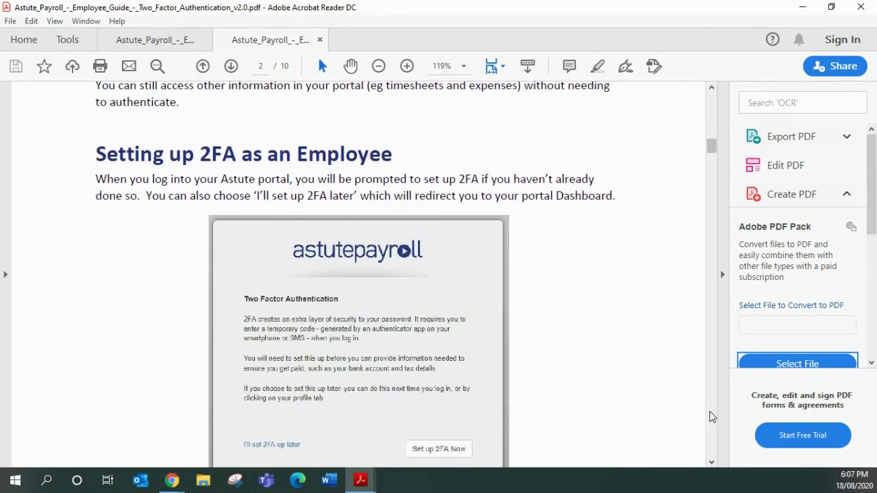
left_click_drag(710, 146, 699, 92)
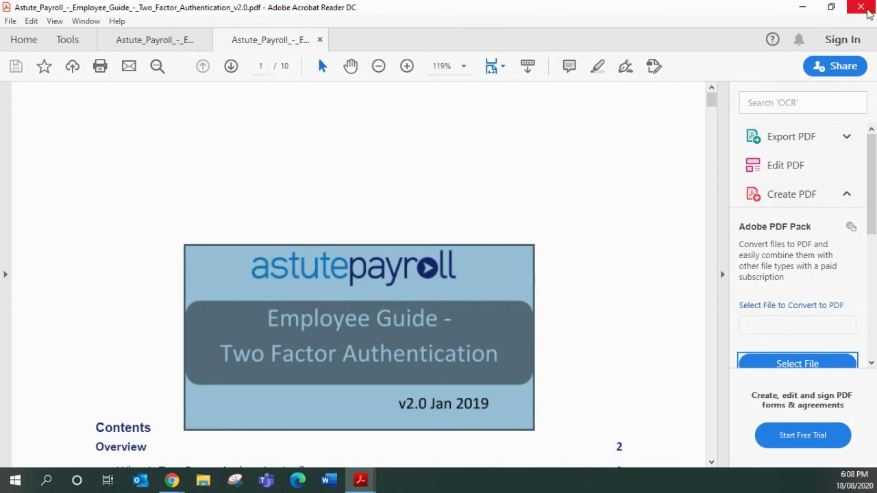
Close Acrobat Reader and all its PDF tabs, returning to the timesheet
left_click(866, 10)
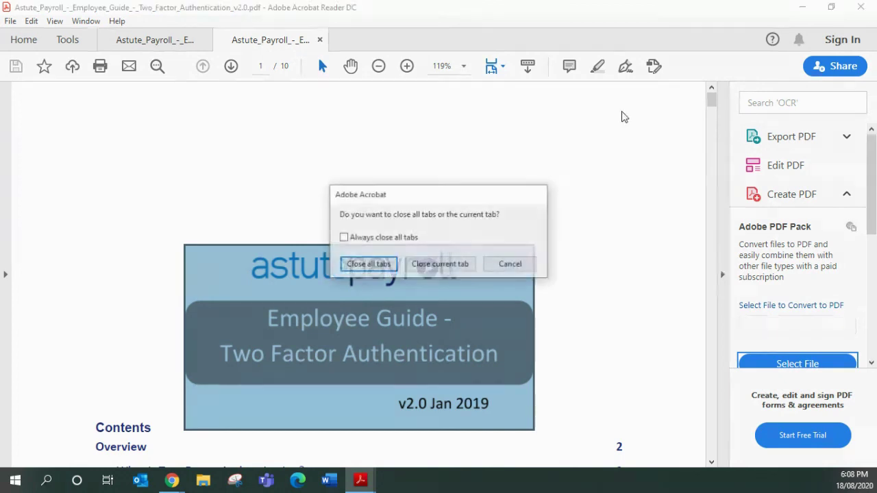
left_click(370, 270)
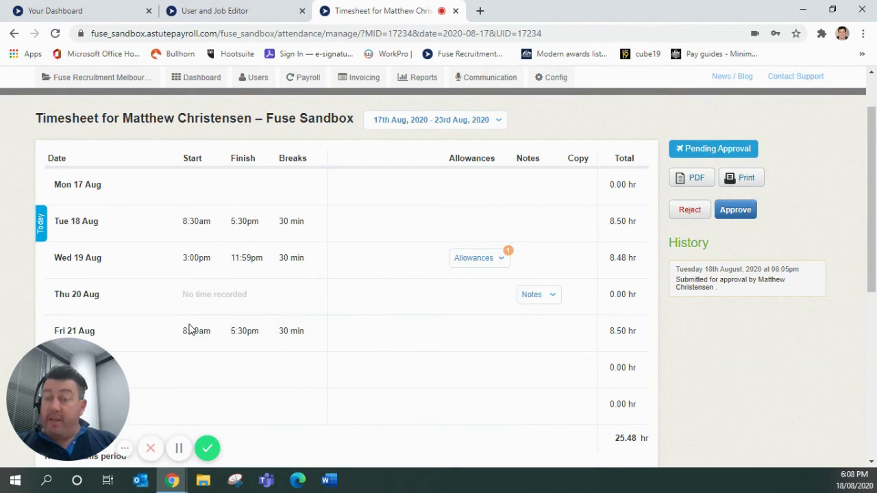